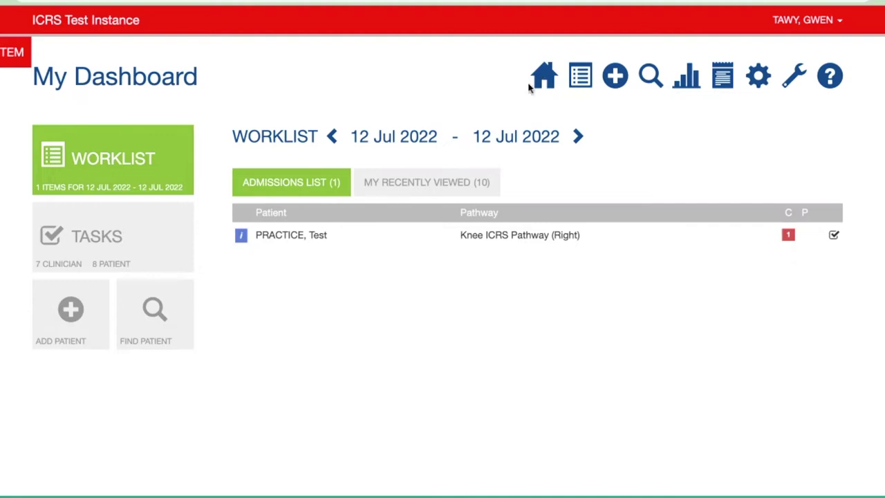
Search the Name field for 'testing' and open the matching patient's Knee ICRS Pathway (Right) record
{"action": "left_click", "coordinate": [172, 328]}
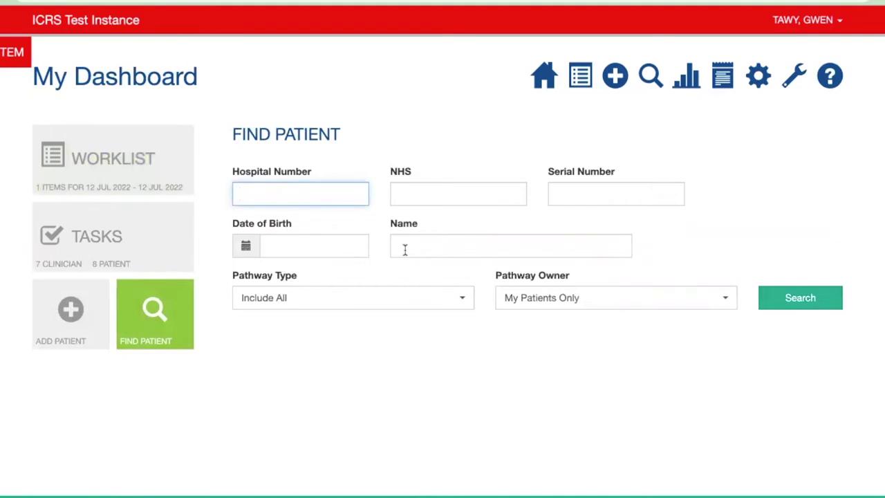
{"action": "left_click", "coordinate": [405, 249]}
{"action": "type", "text": "testing"}
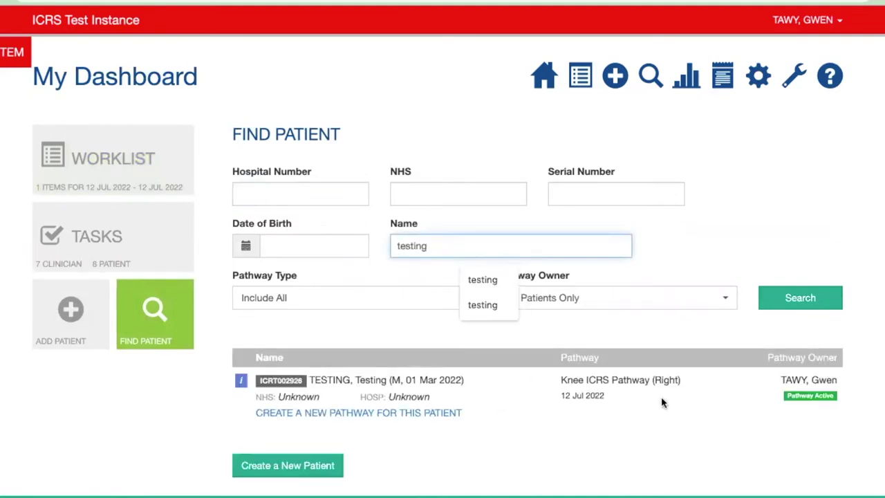
{"action": "left_click", "coordinate": [748, 394]}
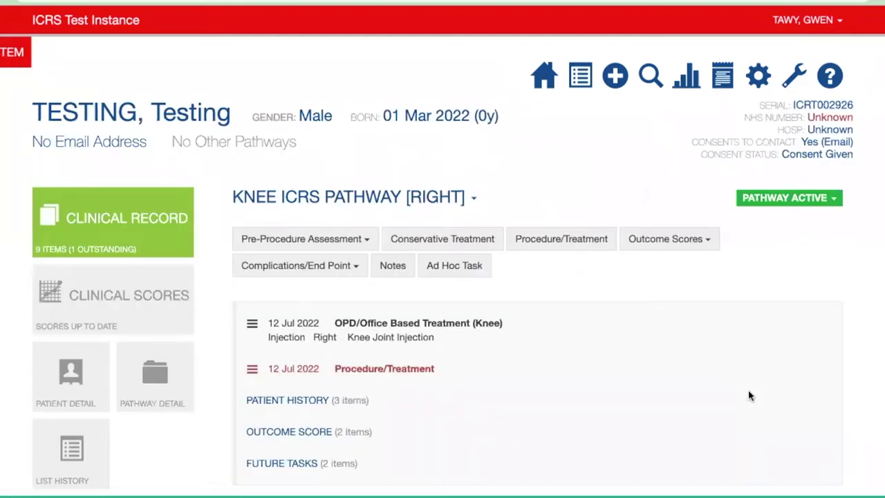
{"action": "scroll", "coordinate": [748, 389], "scroll_direction": "down", "scroll_amount": 1}
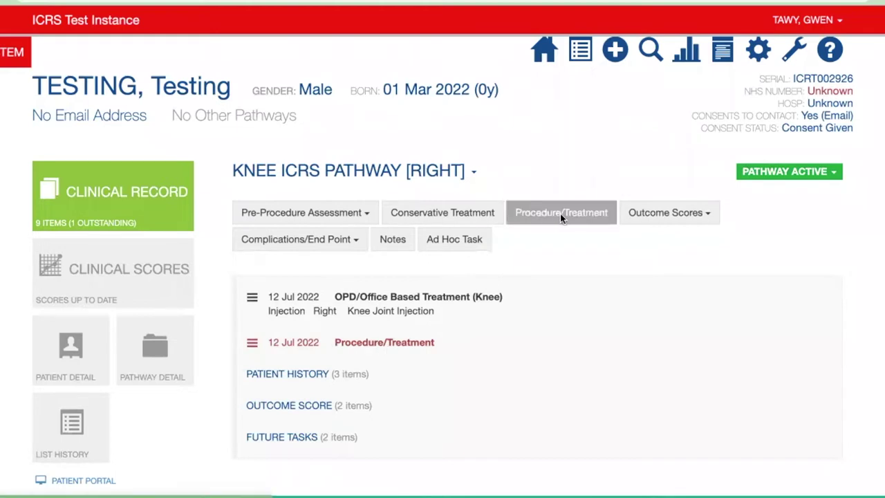
Open the red outstanding Procedure/Treatment entry in the right knee clinical record
{"action": "left_click", "coordinate": [389, 344]}
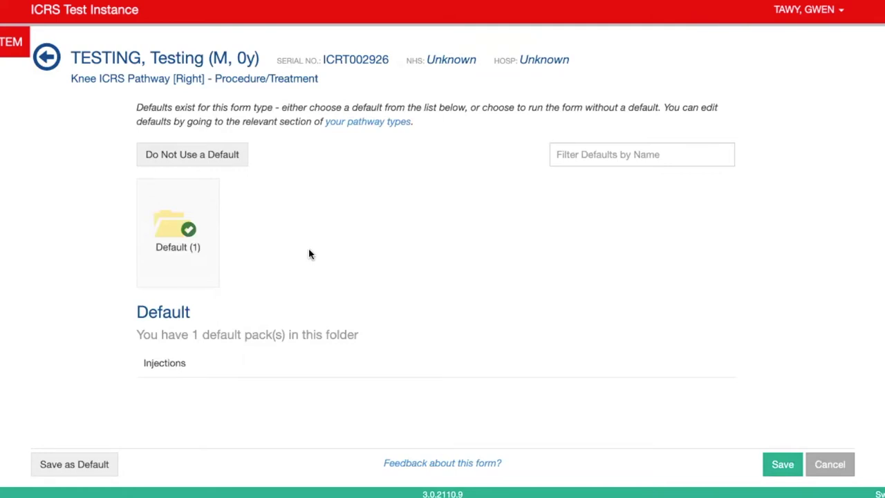
Start without a default, confirm the 12 Jul 2022 procedure date, and choose Data Set ONLY
{"action": "left_click", "coordinate": [222, 156]}
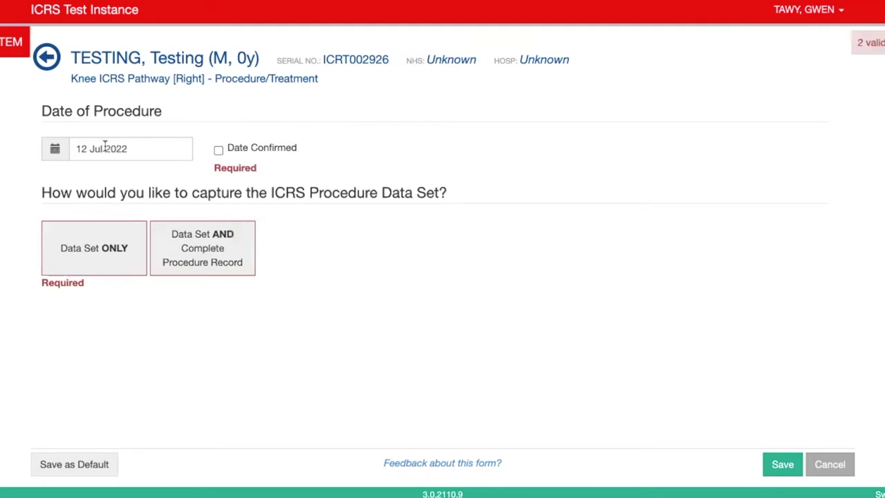
{"action": "left_click", "coordinate": [219, 150]}
{"action": "left_click", "coordinate": [91, 230]}
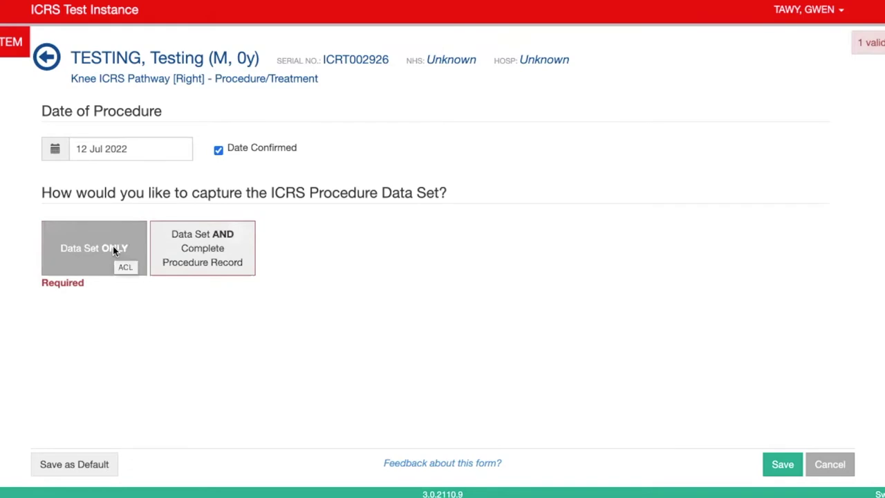
{"action": "left_click", "coordinate": [186, 256]}
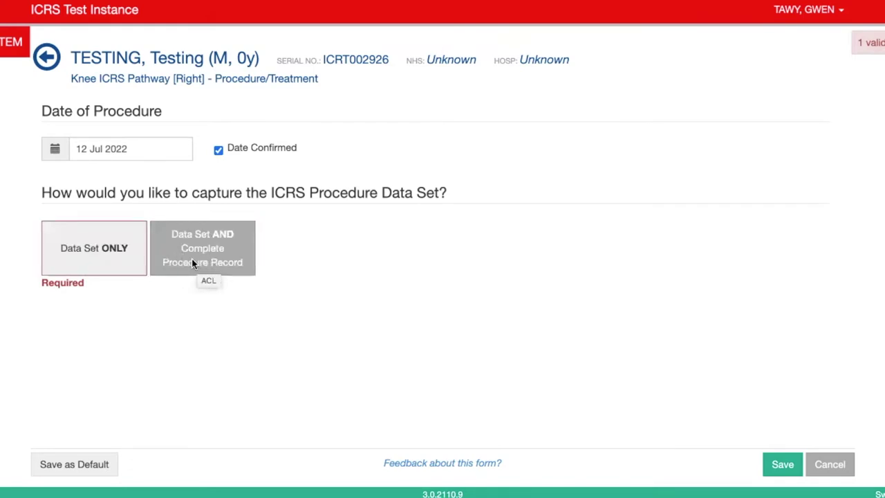
{"action": "left_click", "coordinate": [127, 251]}
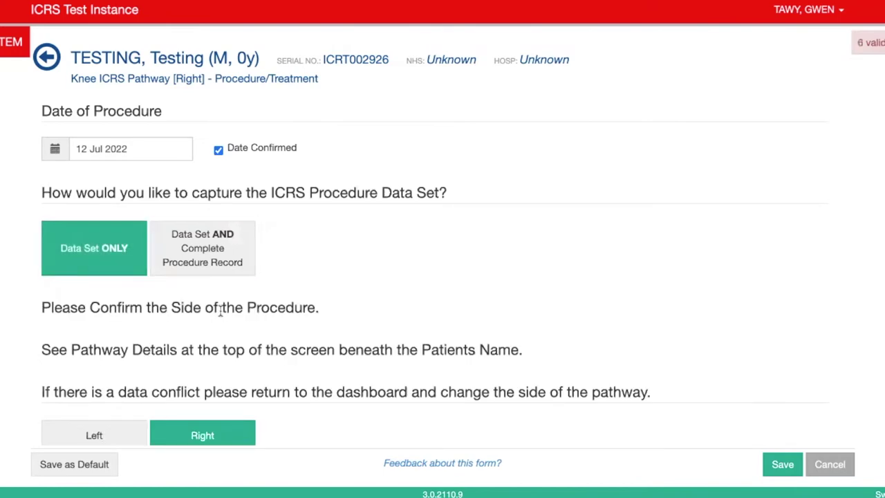
Switch the capture option to Data Set AND Complete Procedure Record
{"action": "scroll", "coordinate": [219, 311], "scroll_direction": "down", "scroll_amount": 8}
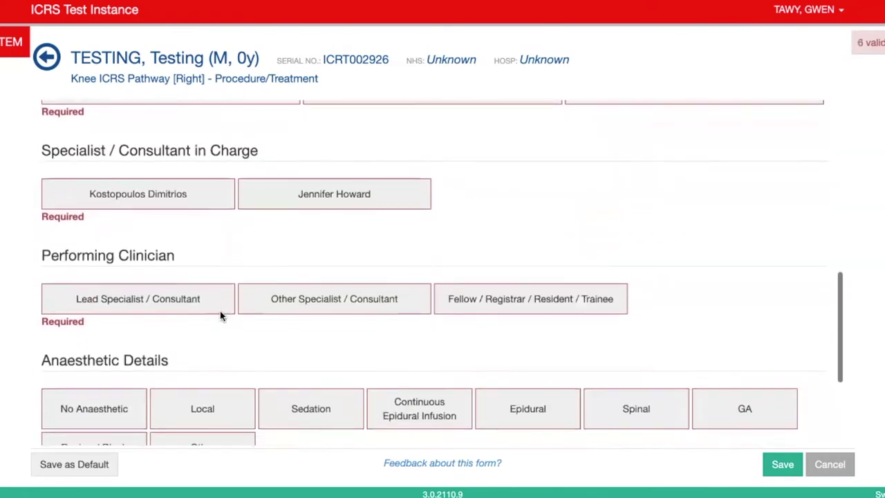
{"action": "scroll", "coordinate": [220, 310], "scroll_direction": "up", "scroll_amount": 10}
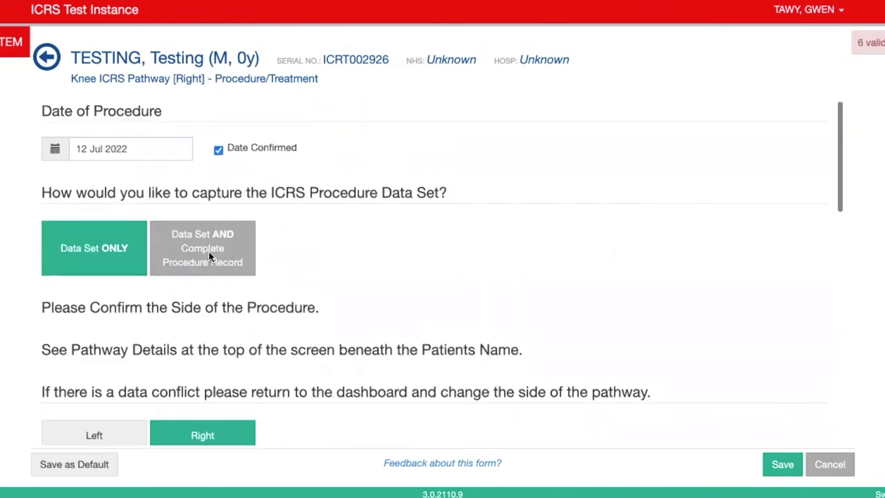
{"action": "left_click", "coordinate": [208, 263]}
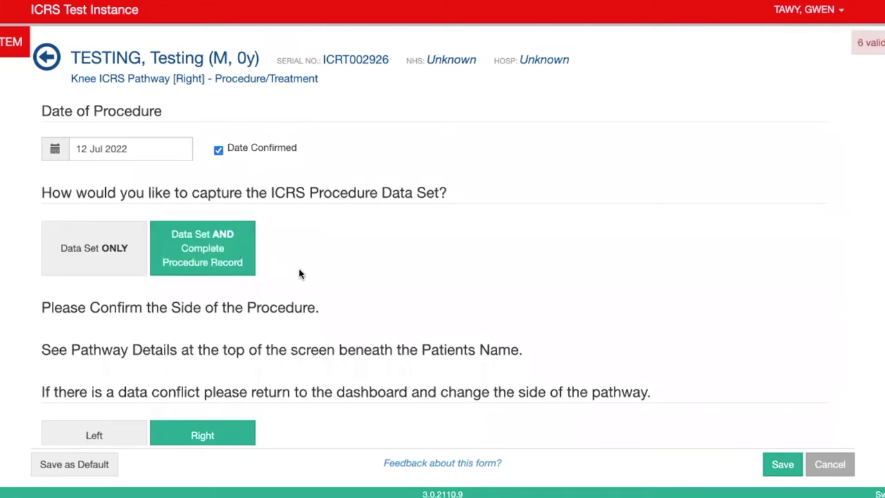
Rate the opposite left knee as Normal under the Opposite Knee question
{"action": "scroll", "coordinate": [298, 273], "scroll_direction": "down", "scroll_amount": 1}
{"action": "scroll", "coordinate": [299, 270], "scroll_direction": "down", "scroll_amount": 2}
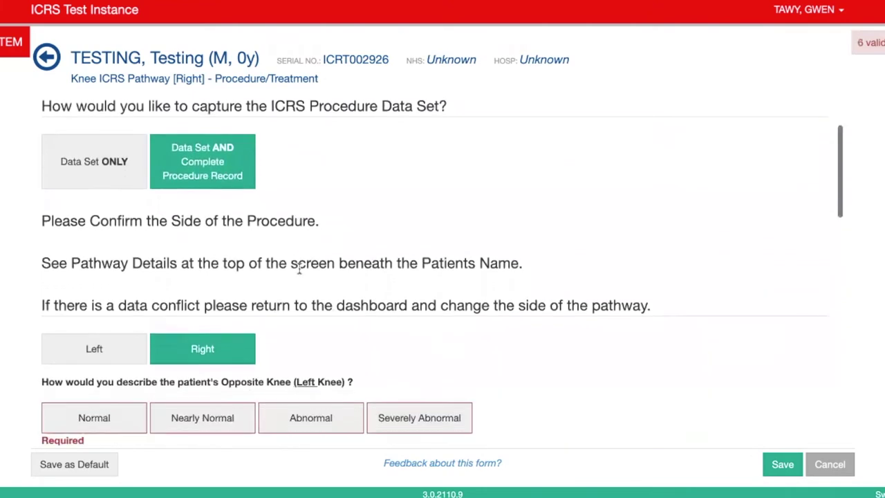
{"action": "scroll", "coordinate": [298, 269], "scroll_direction": "down", "scroll_amount": 3}
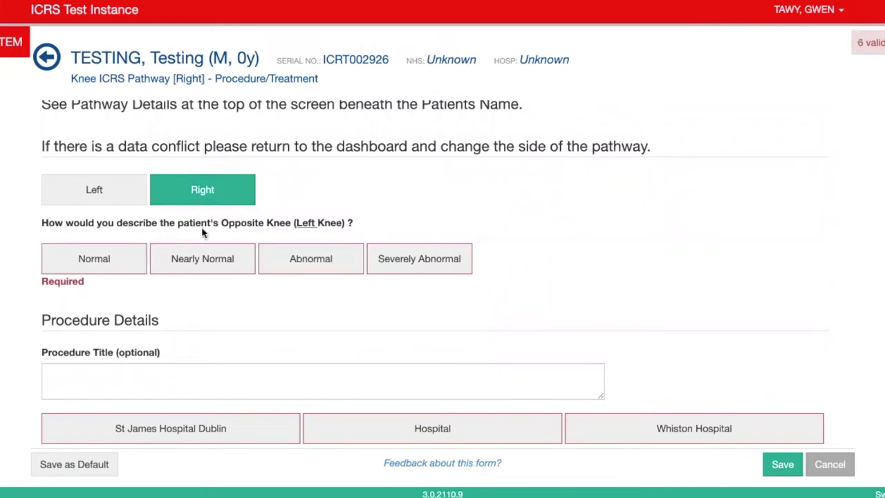
{"action": "left_click", "coordinate": [129, 258]}
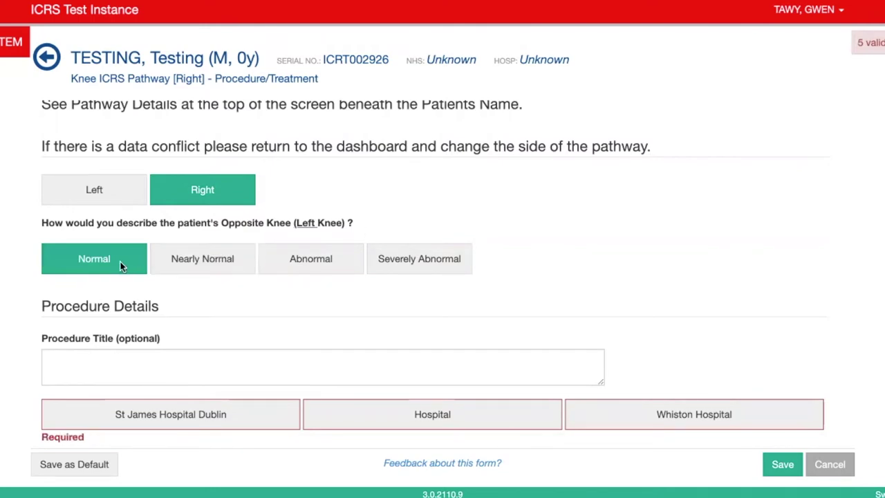
{"action": "scroll", "coordinate": [150, 293], "scroll_direction": "down", "scroll_amount": 2}
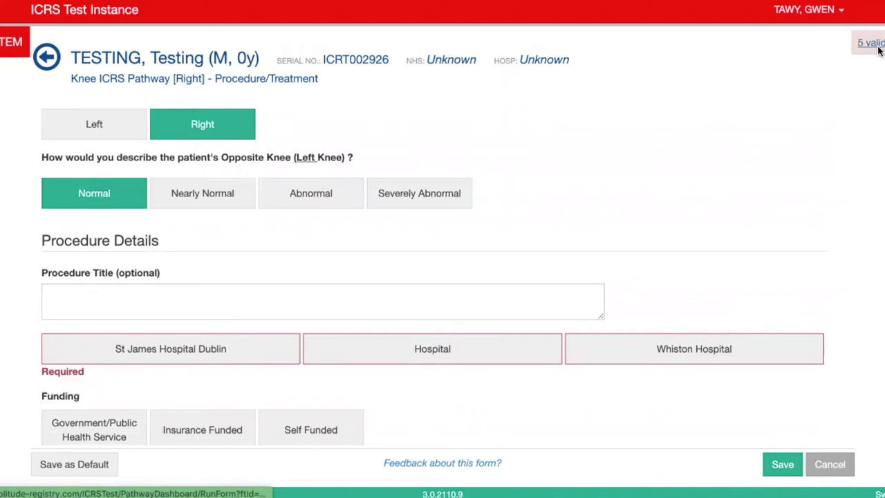
{"action": "scroll", "coordinate": [689, 211], "scroll_direction": "down", "scroll_amount": 1}
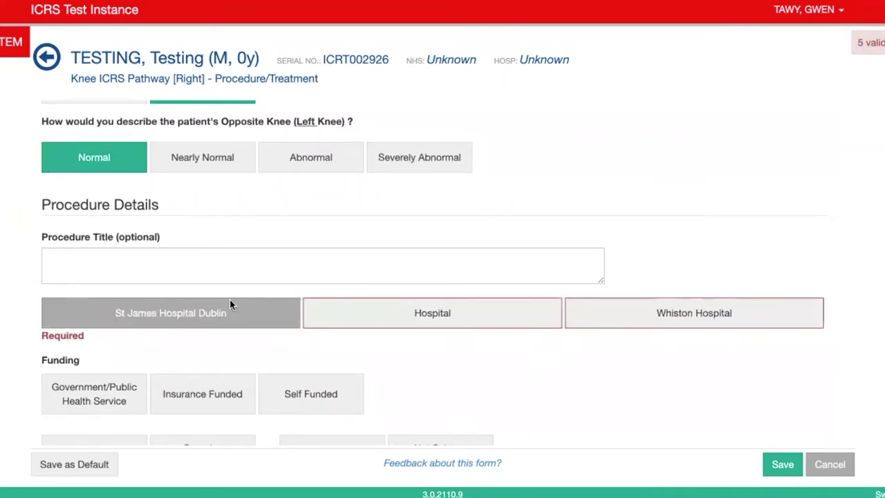
{"action": "scroll", "coordinate": [371, 371], "scroll_direction": "down", "scroll_amount": 1}
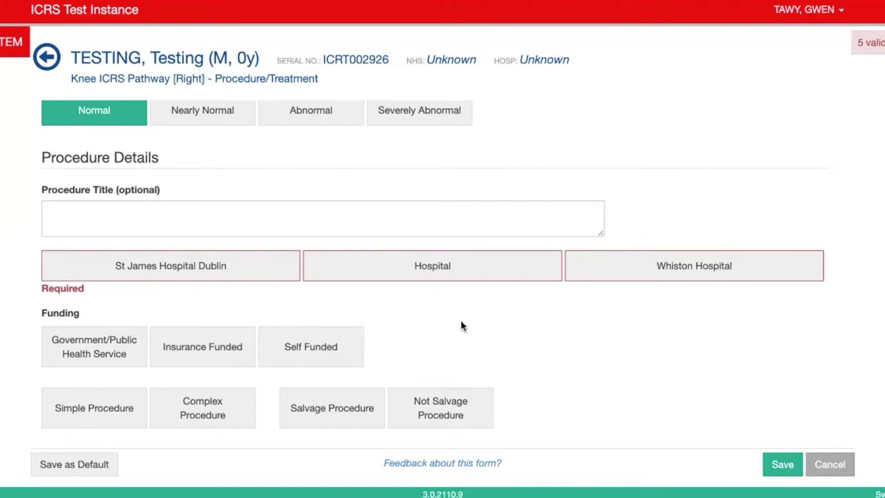
Set the site to Hospital and record the lead specialist / consultant as in charge and performing
{"action": "left_click", "coordinate": [435, 274]}
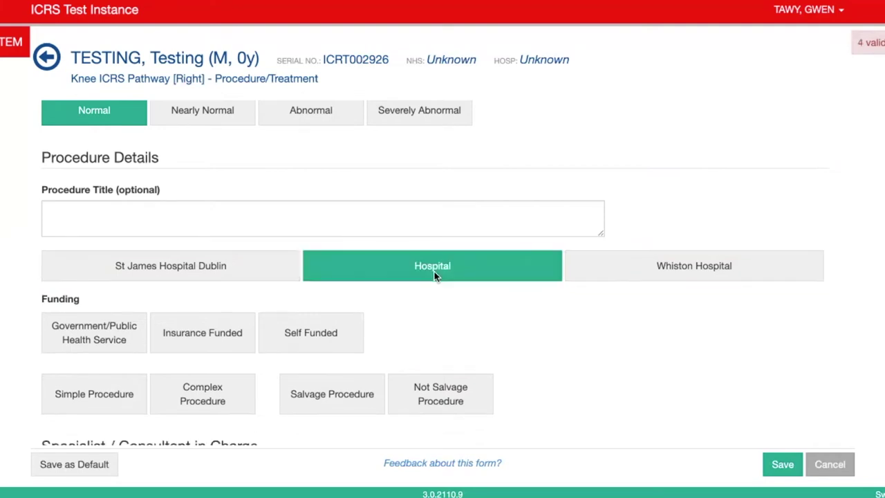
{"action": "scroll", "coordinate": [442, 322], "scroll_direction": "down", "scroll_amount": 5}
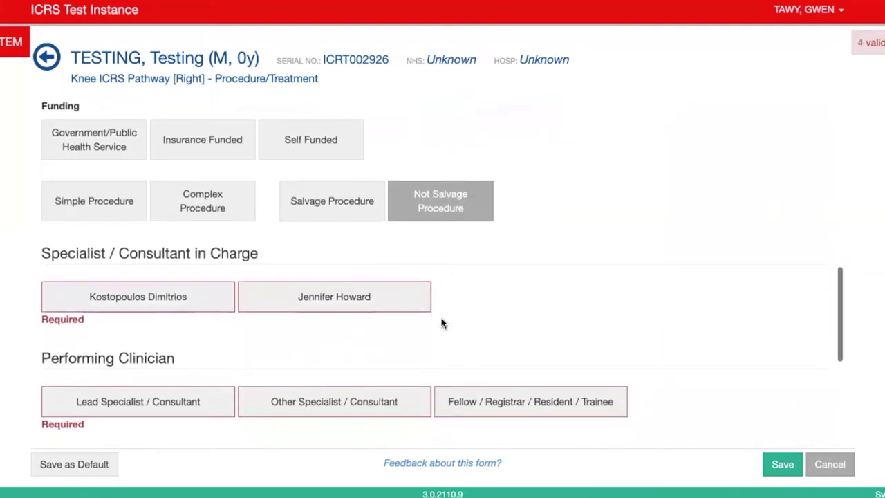
{"action": "scroll", "coordinate": [443, 322], "scroll_direction": "down", "scroll_amount": 1}
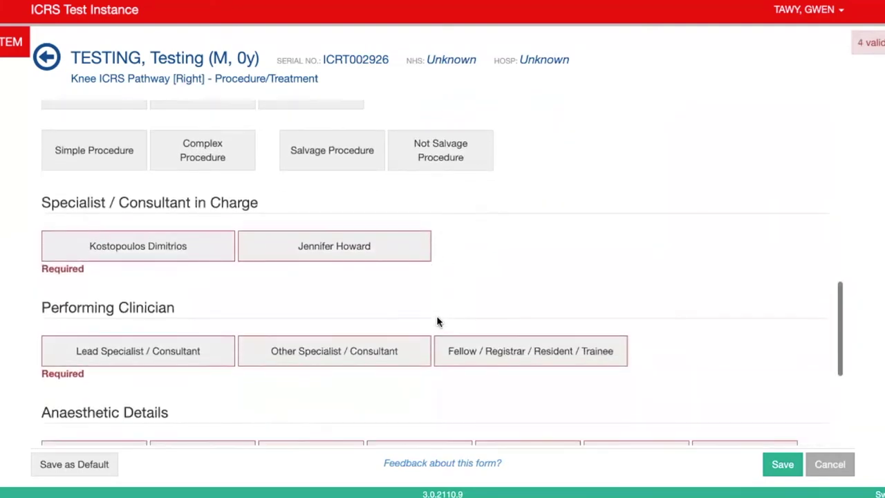
{"action": "left_click", "coordinate": [192, 250]}
{"action": "left_click", "coordinate": [172, 338]}
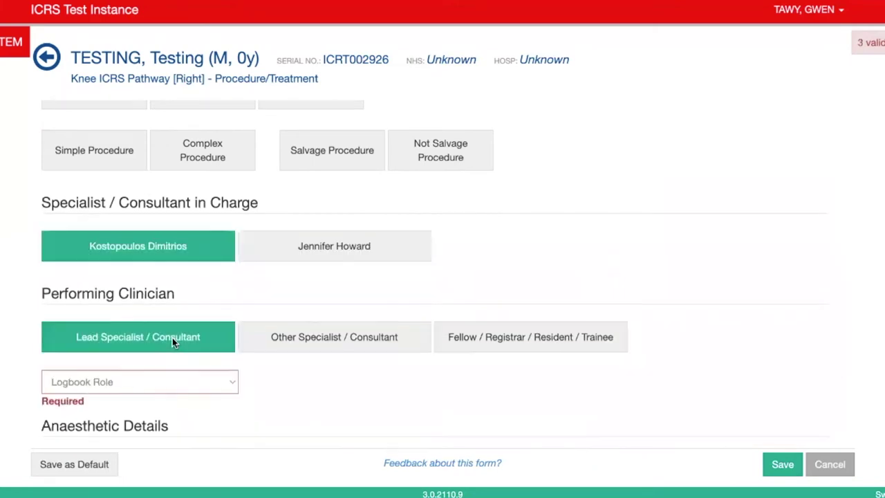
Record logbook role Performed - Unassisted, spinal anaesthesia, and an Arthroscopic approach
{"action": "scroll", "coordinate": [172, 337], "scroll_direction": "down", "scroll_amount": 2}
{"action": "left_click", "coordinate": [187, 303]}
{"action": "left_click", "coordinate": [182, 316]}
{"action": "scroll", "coordinate": [329, 321], "scroll_direction": "down", "scroll_amount": 2}
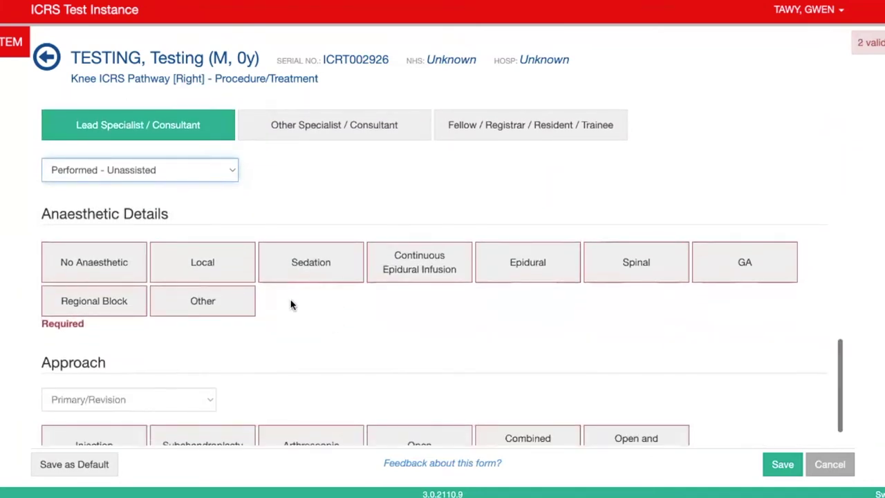
{"action": "left_click", "coordinate": [603, 268]}
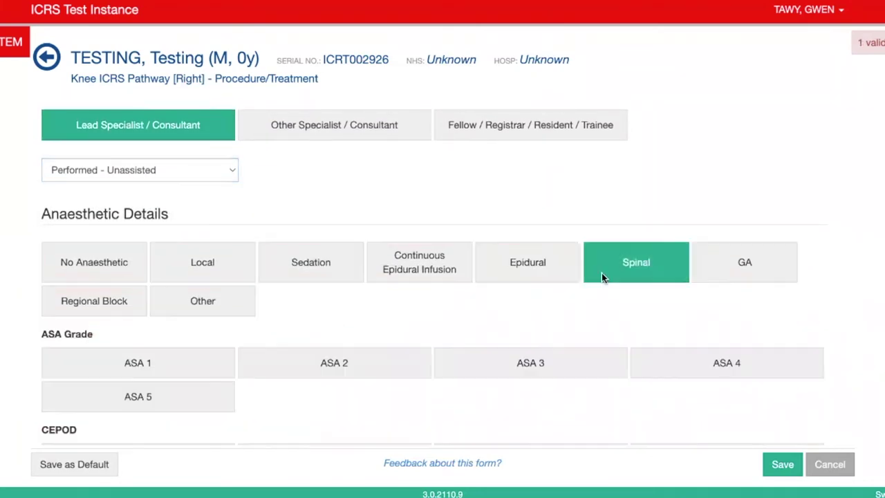
{"action": "scroll", "coordinate": [568, 335], "scroll_direction": "down", "scroll_amount": 1}
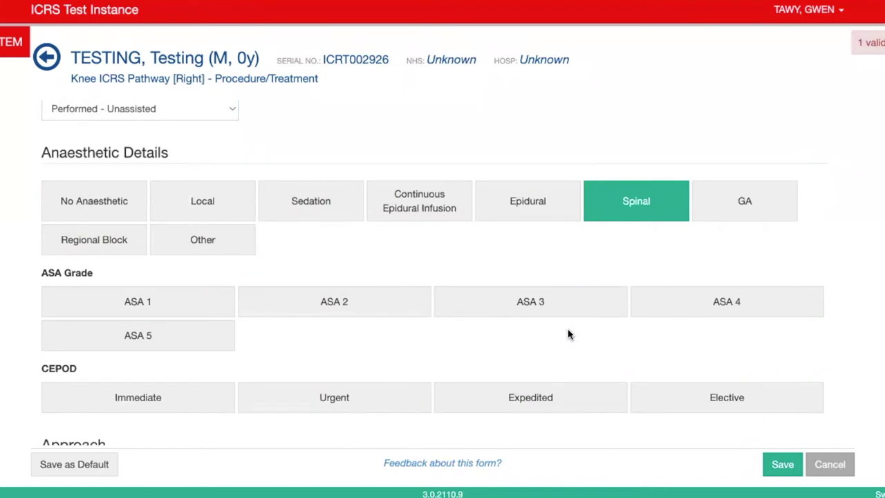
{"action": "scroll", "coordinate": [568, 334], "scroll_direction": "down", "scroll_amount": 1}
{"action": "scroll", "coordinate": [533, 324], "scroll_direction": "down", "scroll_amount": 2}
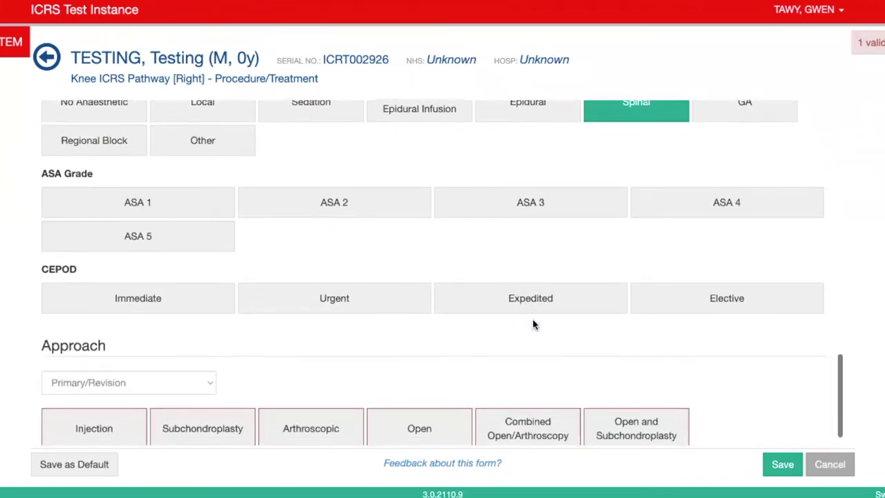
{"action": "scroll", "coordinate": [533, 324], "scroll_direction": "down", "scroll_amount": 1}
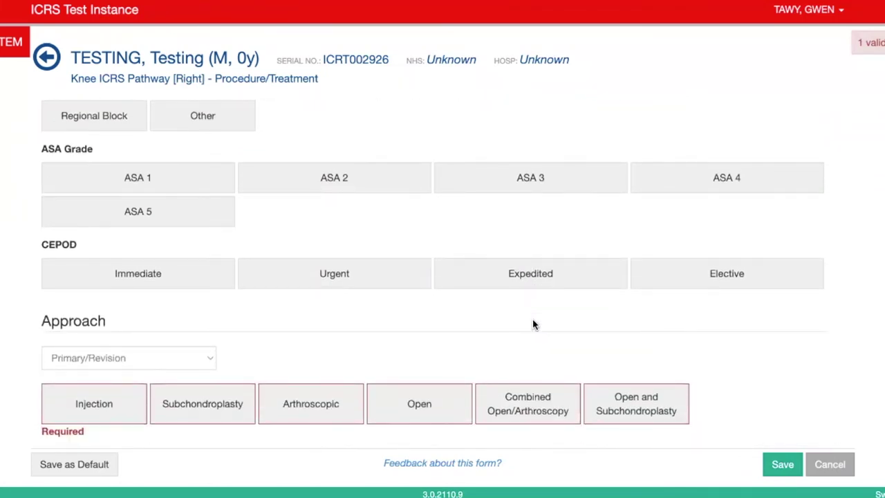
{"action": "left_click", "coordinate": [350, 406]}
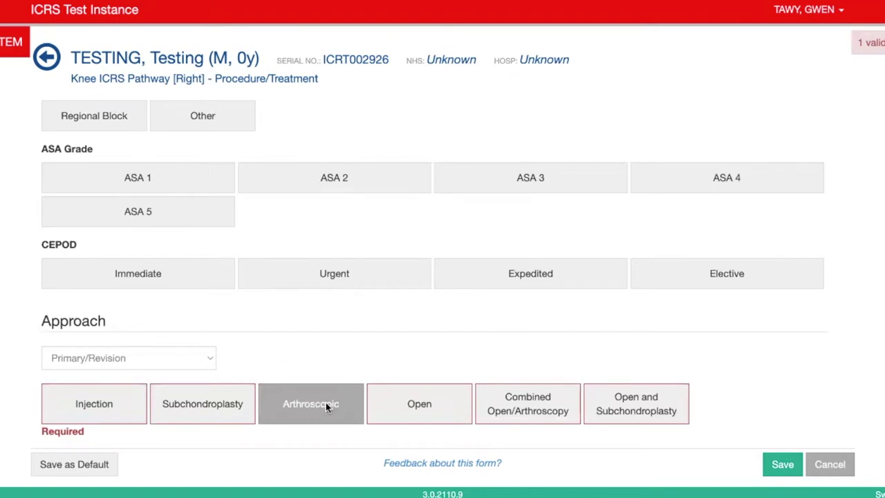
{"action": "scroll", "coordinate": [335, 377], "scroll_direction": "down", "scroll_amount": 3}
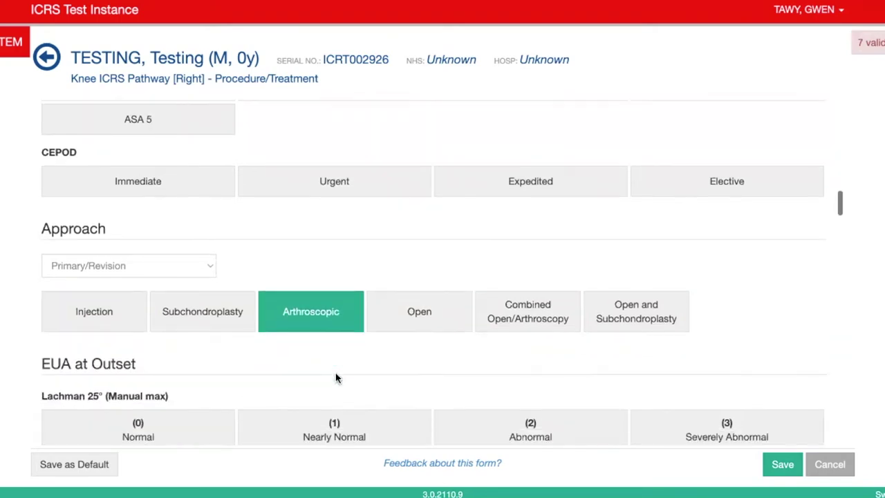
{"action": "left_click", "coordinate": [171, 248]}
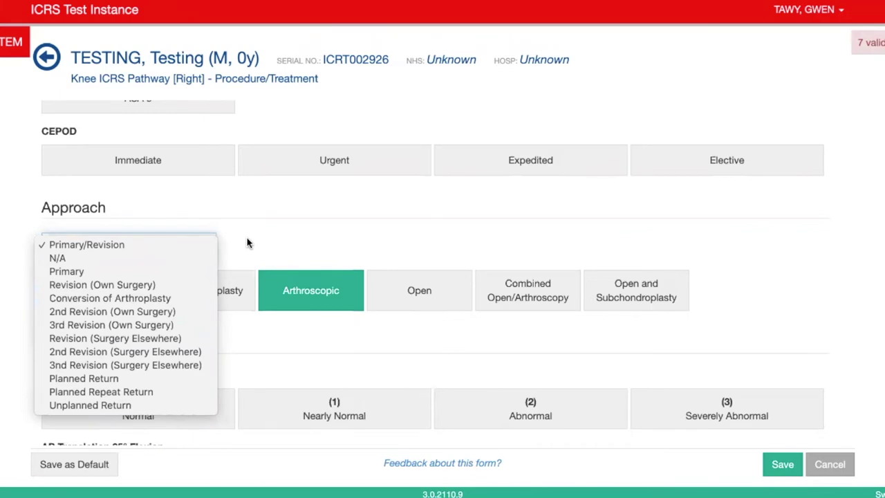
{"action": "left_click", "coordinate": [211, 246]}
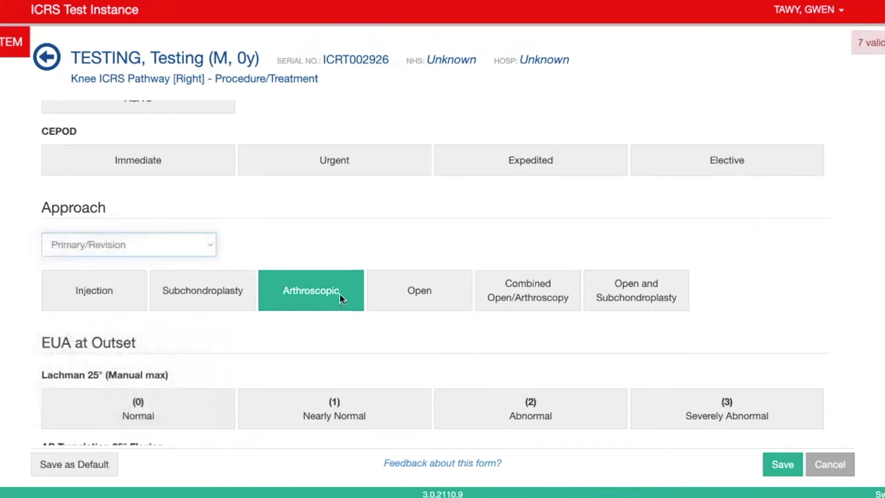
{"action": "scroll", "coordinate": [510, 346], "scroll_direction": "down", "scroll_amount": 2}
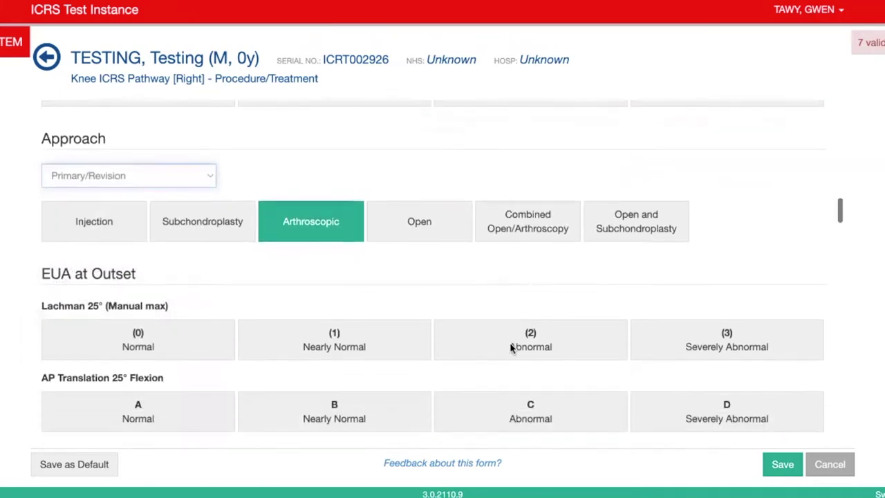
{"action": "scroll", "coordinate": [509, 346], "scroll_direction": "down", "scroll_amount": 4}
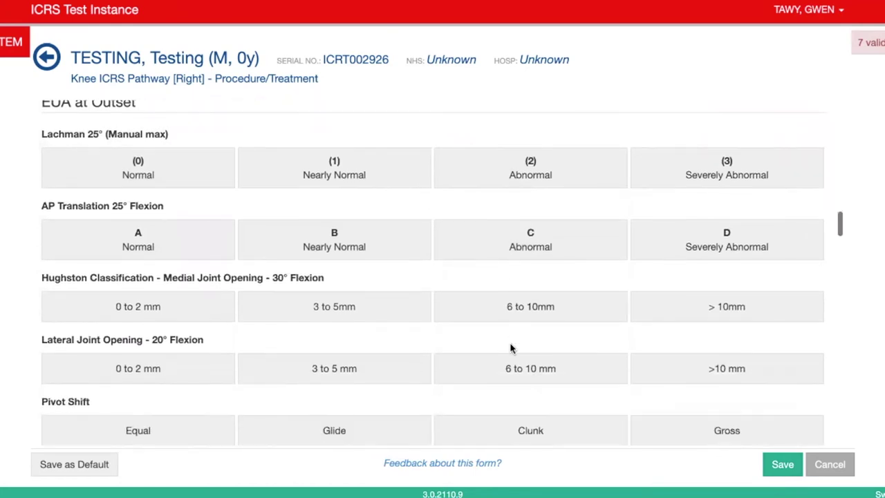
{"action": "scroll", "coordinate": [509, 348], "scroll_direction": "down", "scroll_amount": 5}
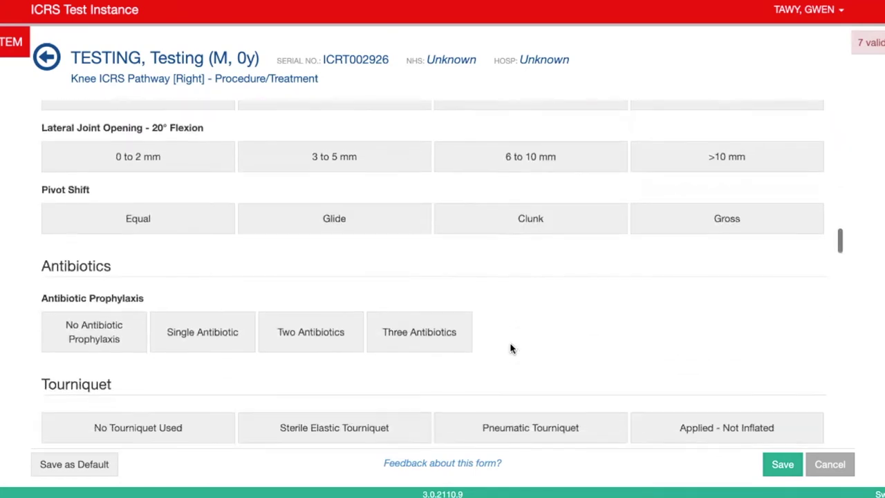
{"action": "scroll", "coordinate": [510, 348], "scroll_direction": "down", "scroll_amount": 2}
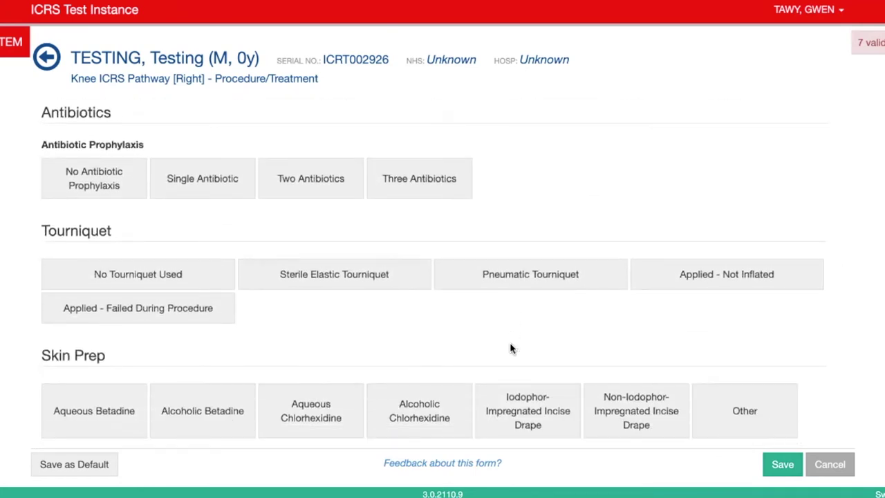
{"action": "scroll", "coordinate": [510, 347], "scroll_direction": "down", "scroll_amount": 3}
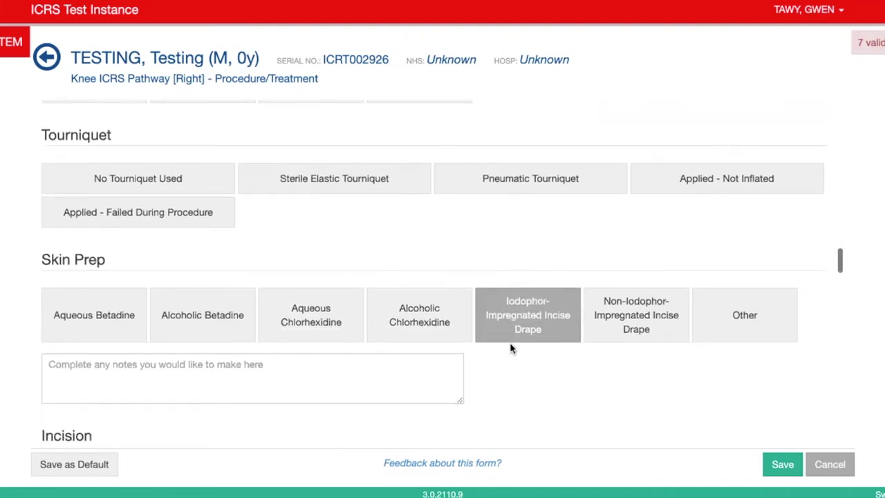
{"action": "scroll", "coordinate": [510, 348], "scroll_direction": "down", "scroll_amount": 2}
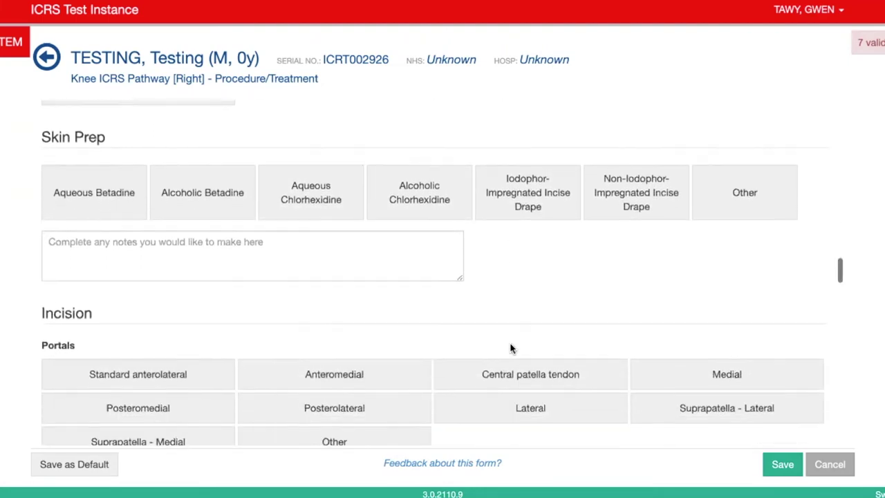
{"action": "scroll", "coordinate": [509, 348], "scroll_direction": "down", "scroll_amount": 3}
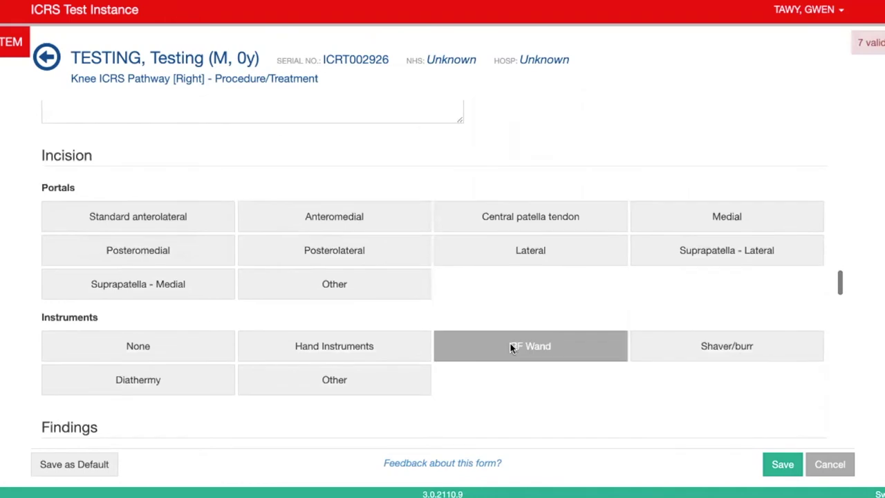
{"action": "scroll", "coordinate": [509, 348], "scroll_direction": "down", "scroll_amount": 4}
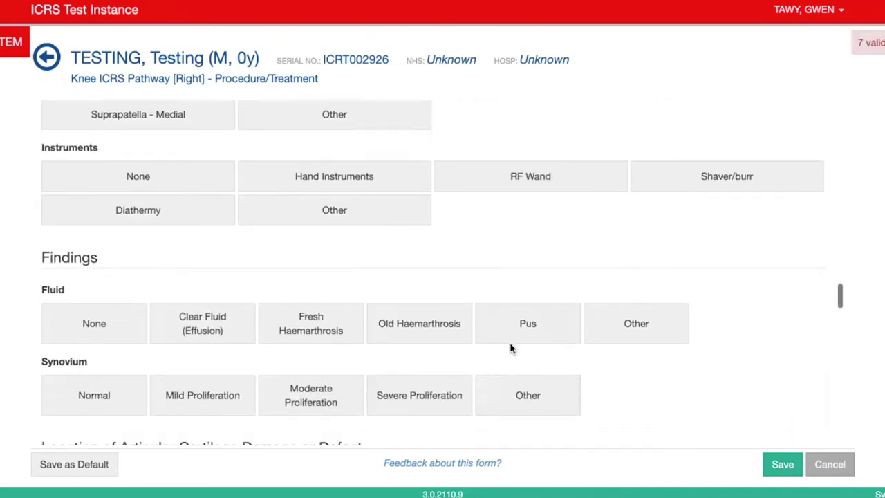
{"action": "scroll", "coordinate": [510, 347], "scroll_direction": "down", "scroll_amount": 2}
{"action": "scroll", "coordinate": [510, 348], "scroll_direction": "down", "scroll_amount": 3}
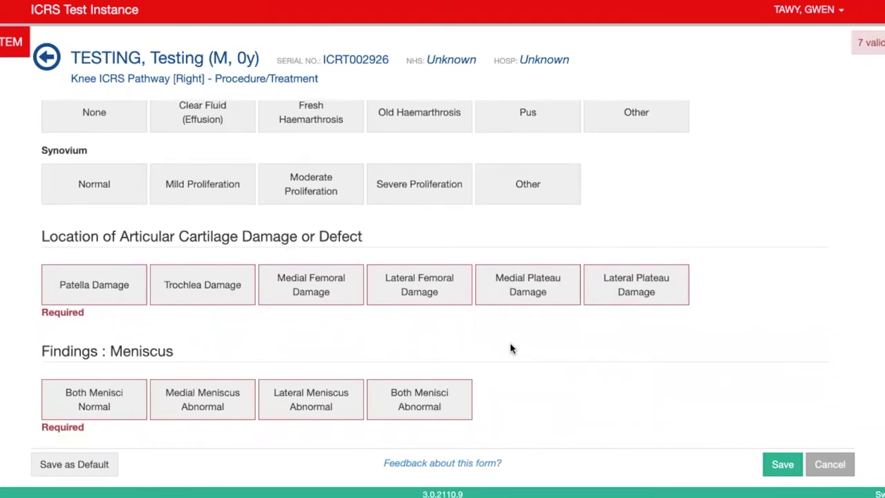
{"action": "scroll", "coordinate": [511, 349], "scroll_direction": "down", "scroll_amount": 1}
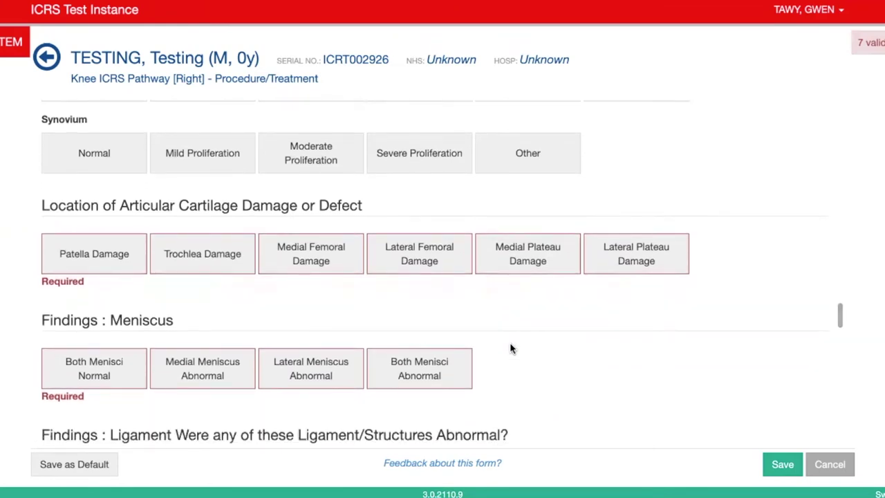
{"action": "scroll", "coordinate": [511, 348], "scroll_direction": "down", "scroll_amount": 1}
{"action": "scroll", "coordinate": [510, 348], "scroll_direction": "down", "scroll_amount": 1}
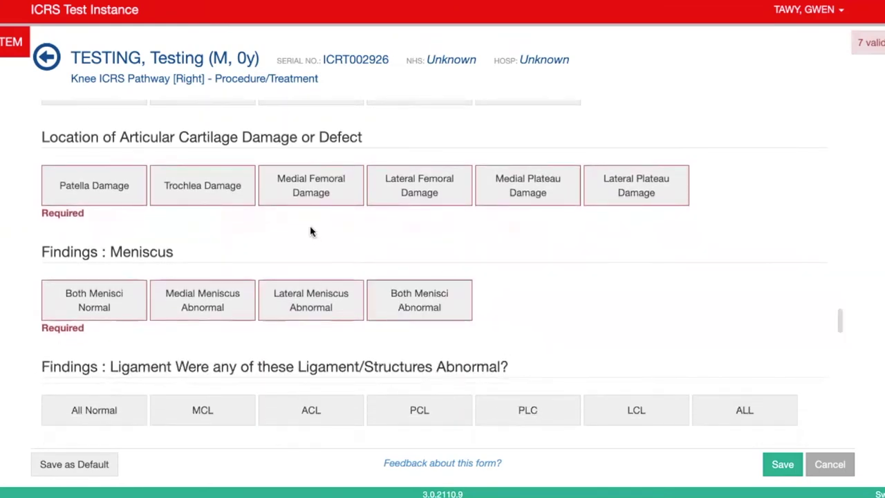
Record a contained, shouldered chondral lesion on the patella
{"action": "left_click", "coordinate": [106, 198]}
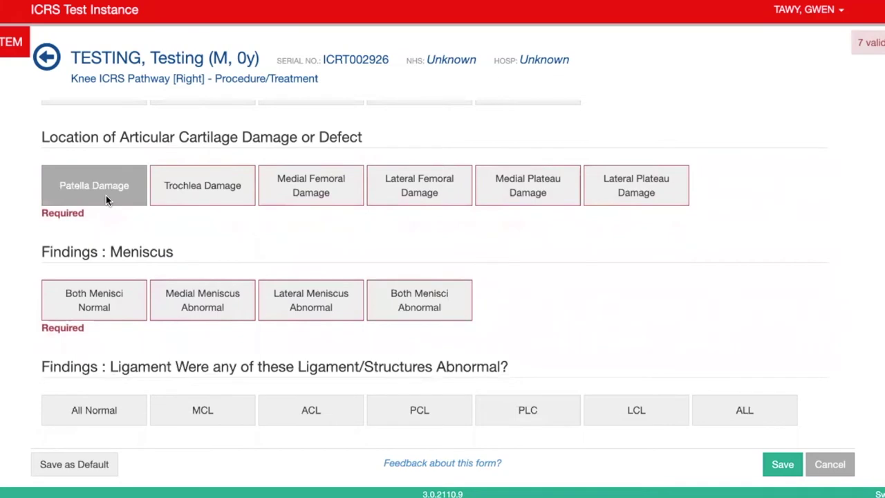
{"action": "scroll", "coordinate": [296, 302], "scroll_direction": "down", "scroll_amount": 1}
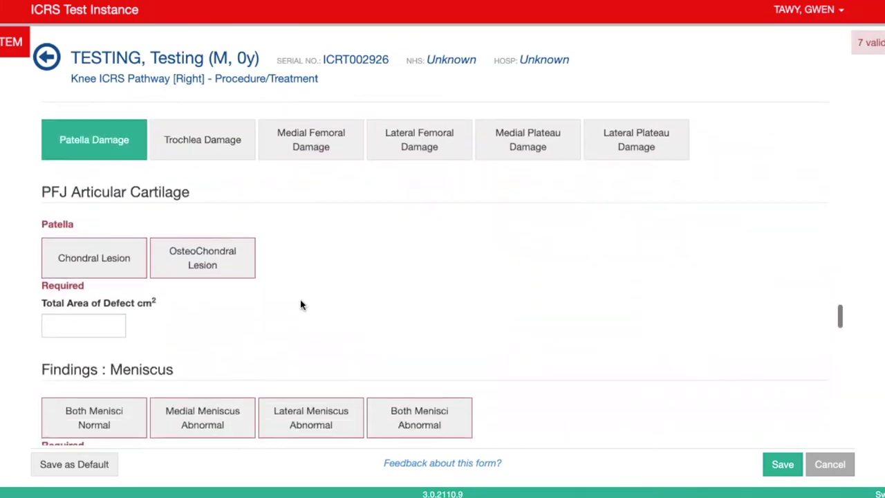
{"action": "left_click", "coordinate": [131, 264]}
{"action": "scroll", "coordinate": [240, 318], "scroll_direction": "down", "scroll_amount": 1}
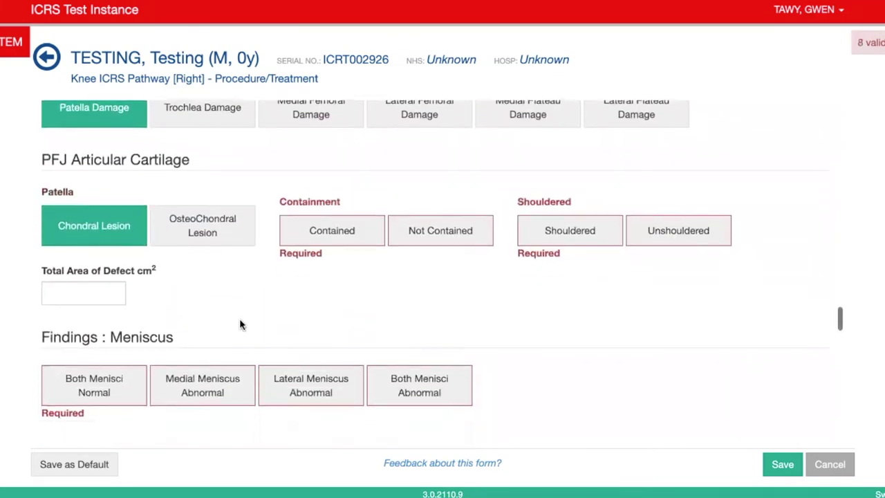
{"action": "left_click", "coordinate": [331, 230]}
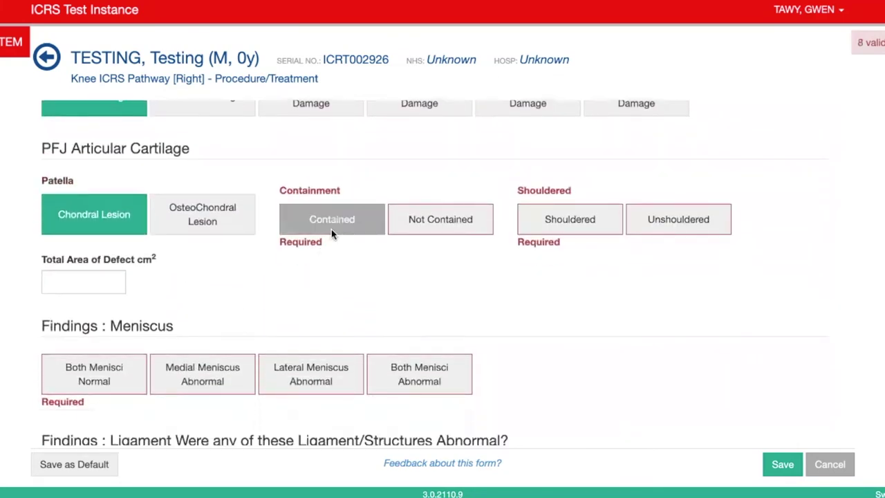
{"action": "left_click", "coordinate": [546, 225]}
{"action": "scroll", "coordinate": [539, 318], "scroll_direction": "down", "scroll_amount": 3}
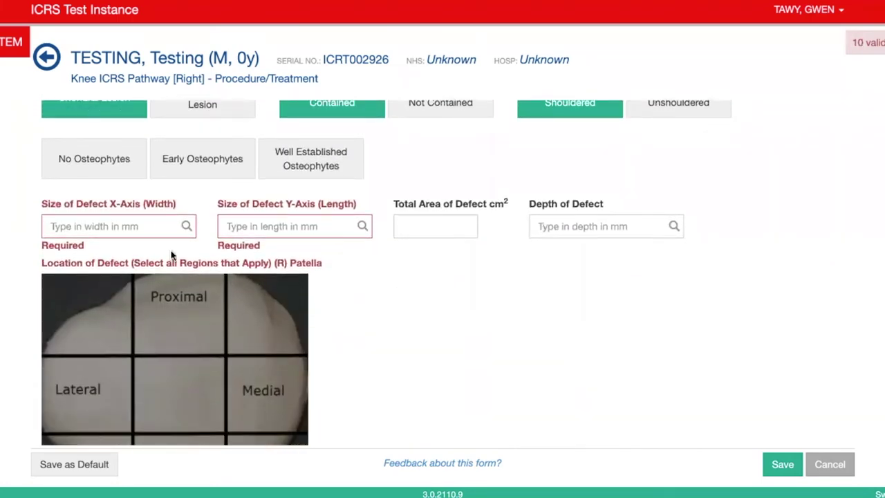
Set the defect size to 2mm wide by 3mm long
{"action": "left_click", "coordinate": [116, 224]}
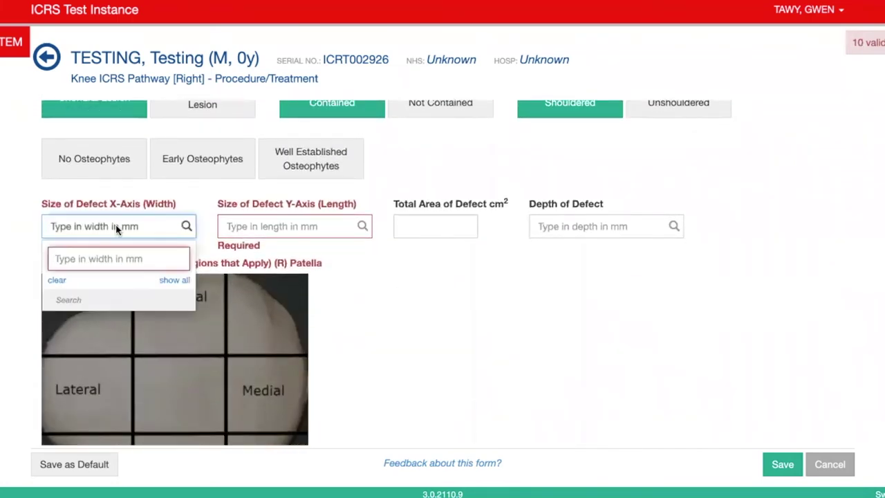
{"action": "type", "text": "2"}
{"action": "left_click", "coordinate": [103, 298]}
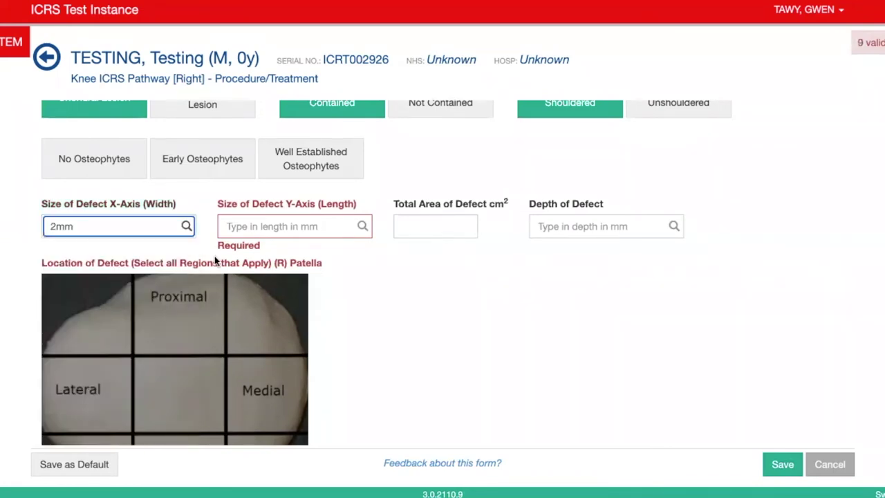
{"action": "left_click", "coordinate": [263, 226]}
{"action": "type", "text": "3"}
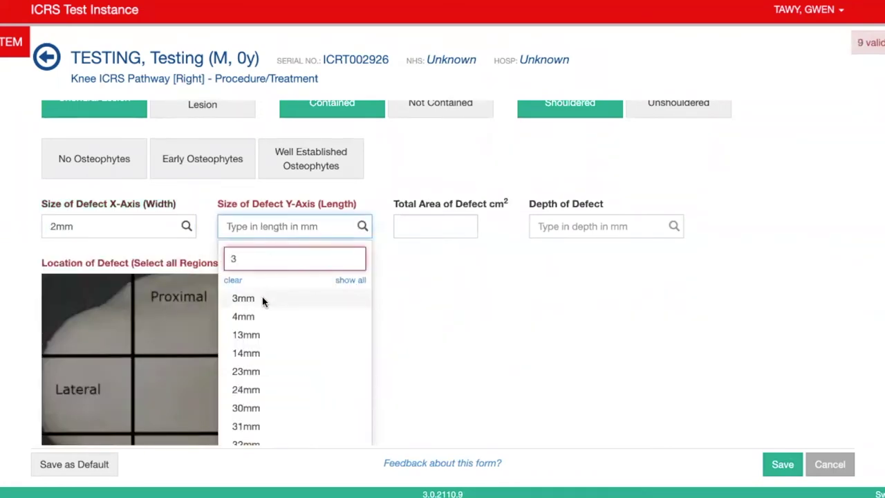
{"action": "left_click", "coordinate": [263, 298]}
Mark the proximal patella region as the defect site and grade it ICRS Grade 2
{"action": "scroll", "coordinate": [391, 328], "scroll_direction": "down", "scroll_amount": 3}
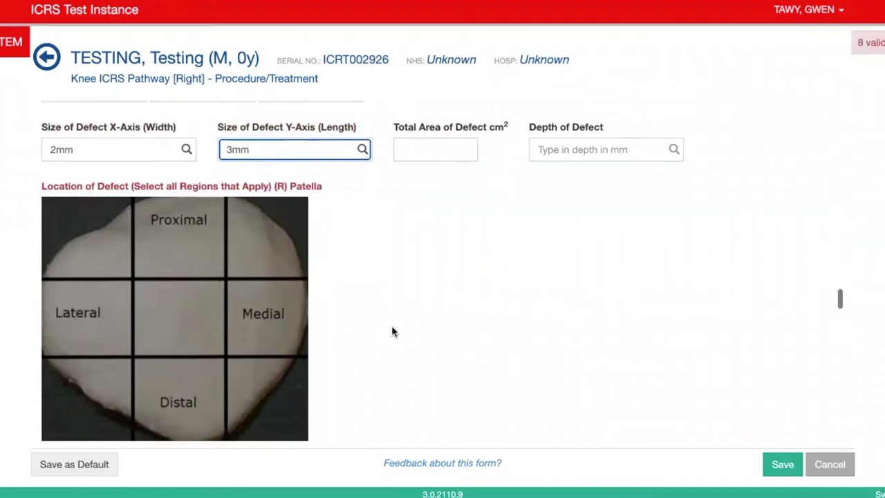
{"action": "left_click", "coordinate": [199, 172]}
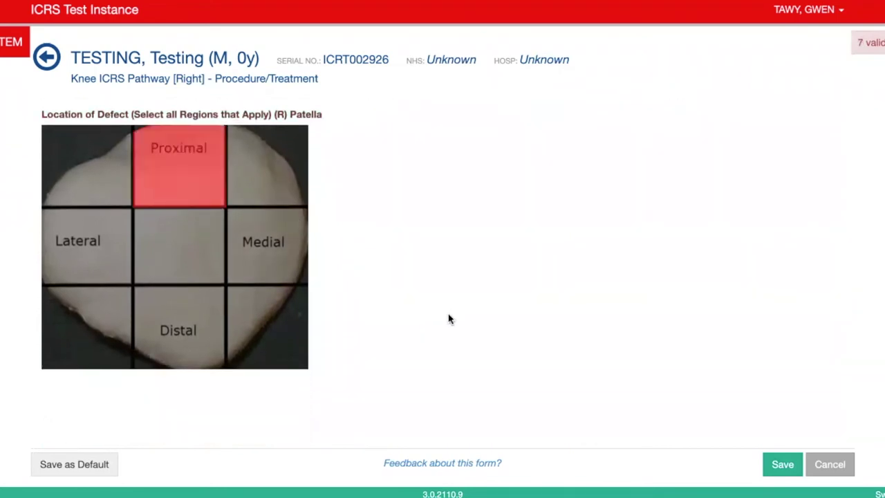
{"action": "scroll", "coordinate": [450, 316], "scroll_direction": "down", "scroll_amount": 2}
{"action": "scroll", "coordinate": [449, 315], "scroll_direction": "down", "scroll_amount": 2}
{"action": "scroll", "coordinate": [450, 315], "scroll_direction": "down", "scroll_amount": 3}
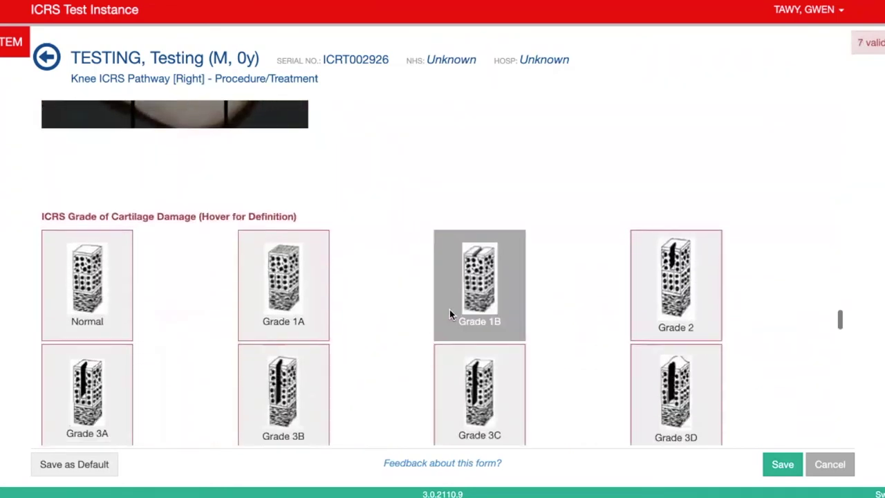
{"action": "left_click", "coordinate": [450, 315]}
{"action": "scroll", "coordinate": [450, 315], "scroll_direction": "down", "scroll_amount": 1}
{"action": "left_click", "coordinate": [642, 256]}
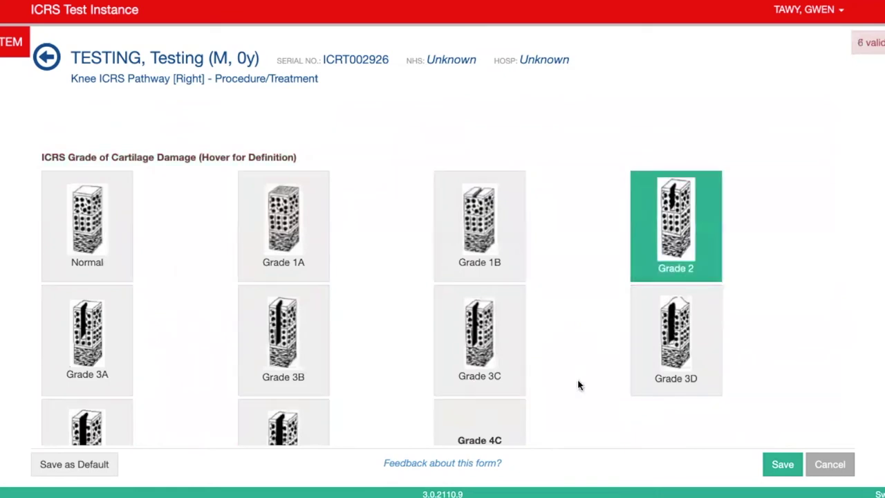
{"action": "scroll", "coordinate": [580, 351], "scroll_direction": "down", "scroll_amount": 1}
{"action": "scroll", "coordinate": [580, 351], "scroll_direction": "down", "scroll_amount": 1}
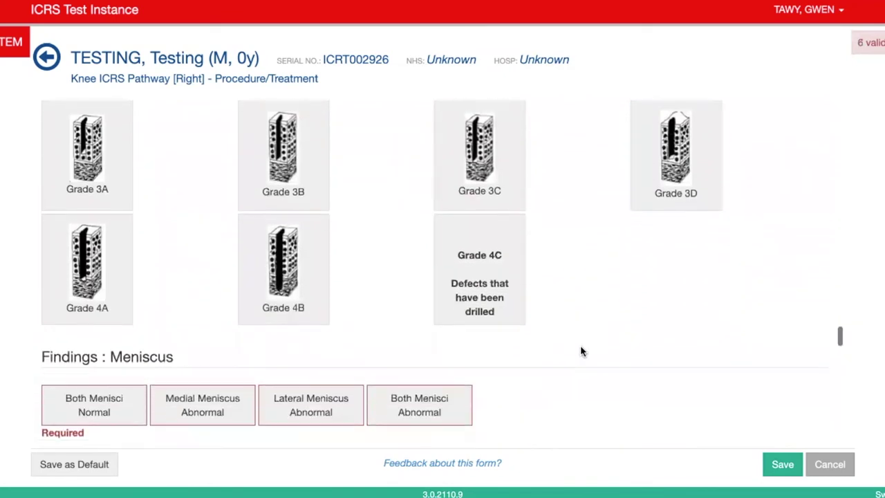
{"action": "scroll", "coordinate": [580, 351], "scroll_direction": "down", "scroll_amount": 2}
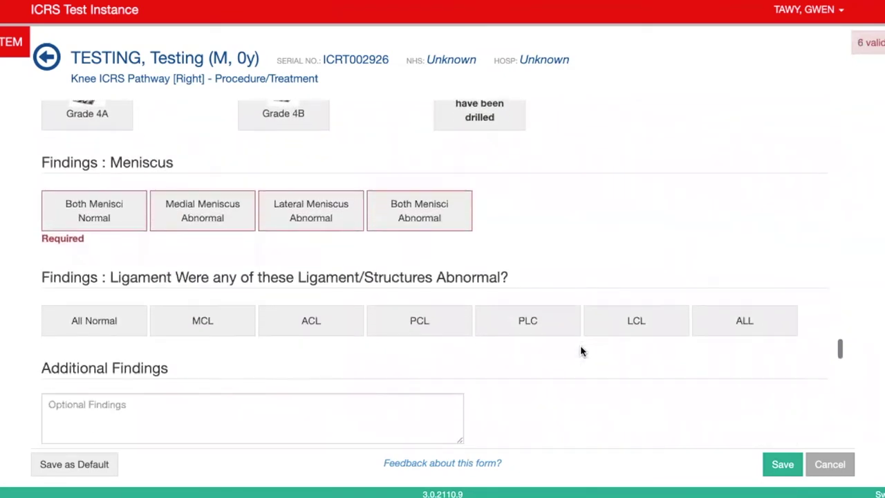
Select Both Menisci Normal for meniscus findings and None for Additional Surgery
{"action": "left_click", "coordinate": [100, 199]}
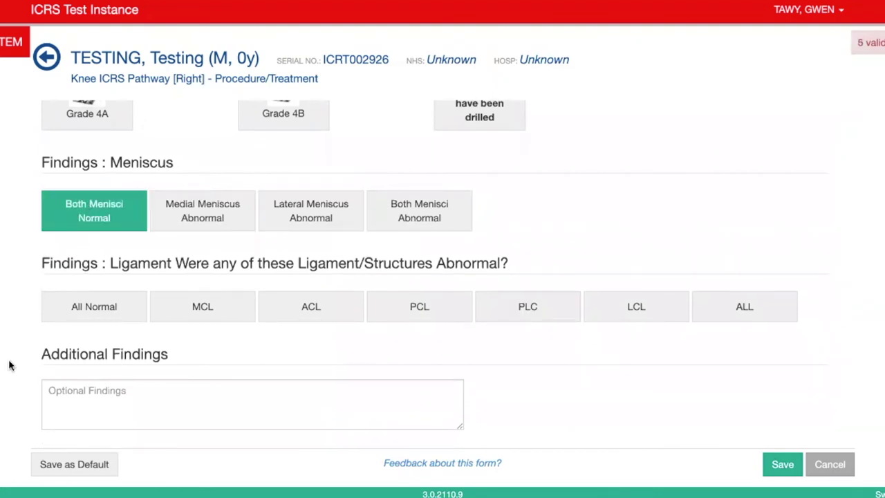
{"action": "scroll", "coordinate": [534, 408], "scroll_direction": "down", "scroll_amount": 1}
{"action": "scroll", "coordinate": [536, 407], "scroll_direction": "down", "scroll_amount": 4}
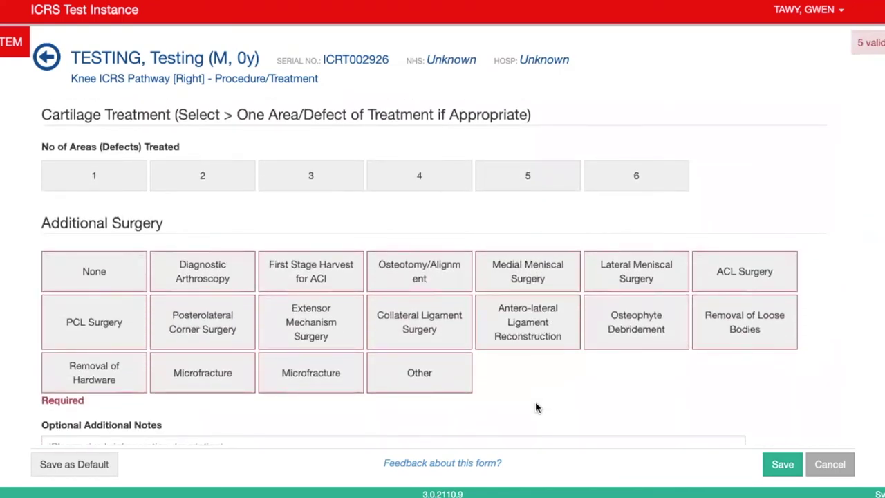
{"action": "scroll", "coordinate": [537, 407], "scroll_direction": "down", "scroll_amount": 1}
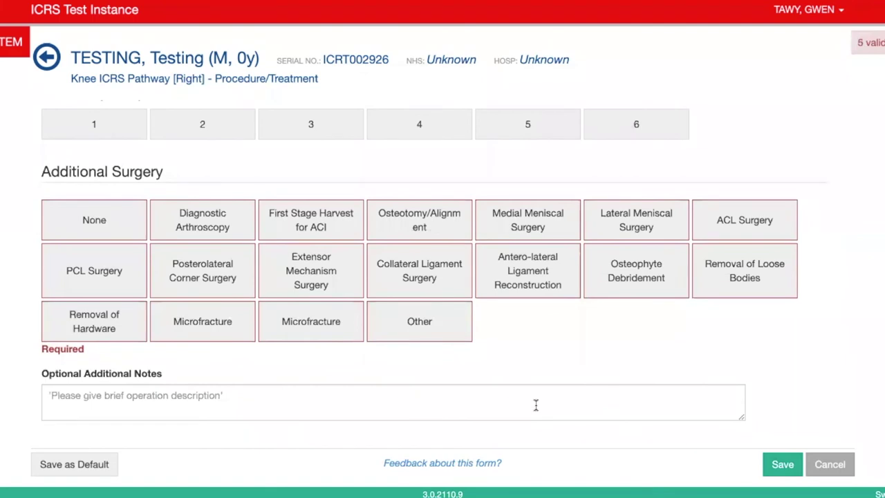
{"action": "left_click", "coordinate": [106, 220]}
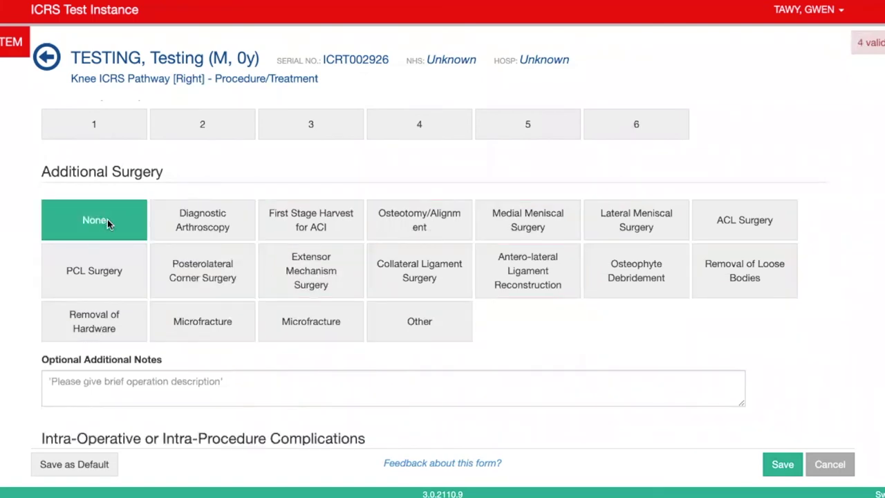
{"action": "scroll", "coordinate": [113, 277], "scroll_direction": "down", "scroll_amount": 1}
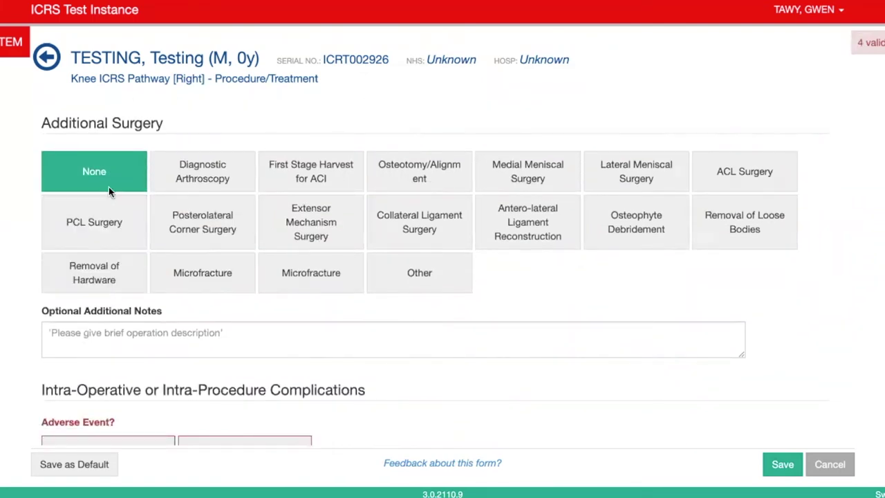
{"action": "scroll", "coordinate": [166, 331], "scroll_direction": "down", "scroll_amount": 3}
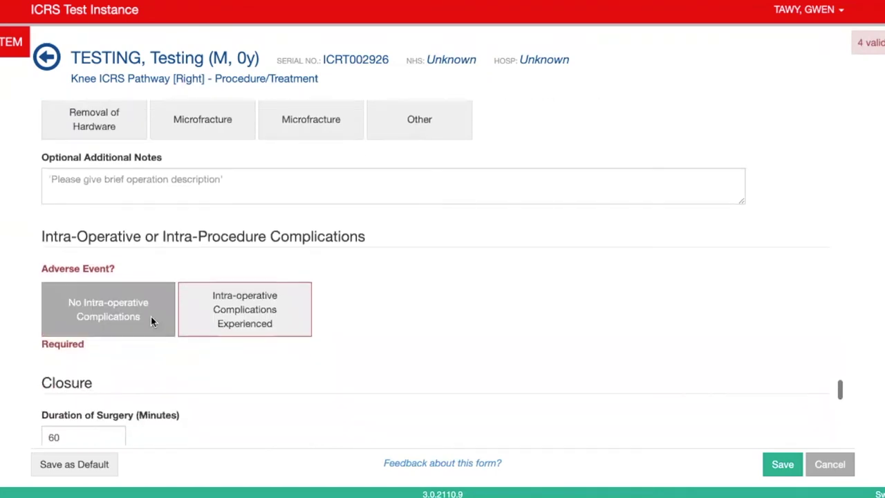
Record no intra-operative complications and no unloader brace
{"action": "left_click", "coordinate": [151, 316]}
{"action": "scroll", "coordinate": [237, 372], "scroll_direction": "down", "scroll_amount": 3}
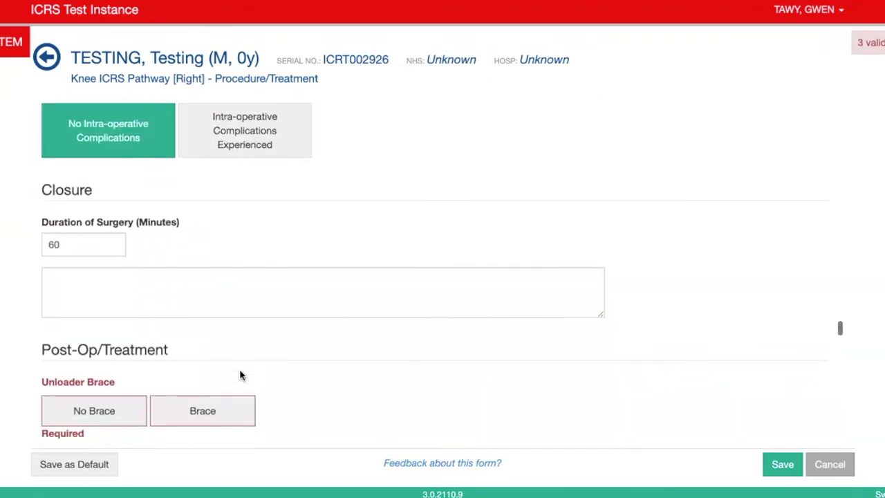
{"action": "scroll", "coordinate": [239, 375], "scroll_direction": "down", "scroll_amount": 4}
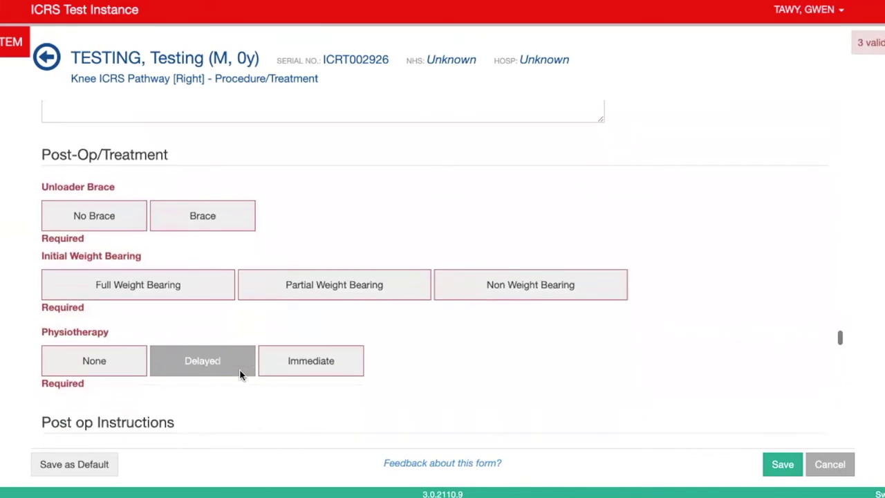
{"action": "scroll", "coordinate": [240, 376], "scroll_direction": "down", "scroll_amount": 1}
{"action": "left_click", "coordinate": [128, 195]}
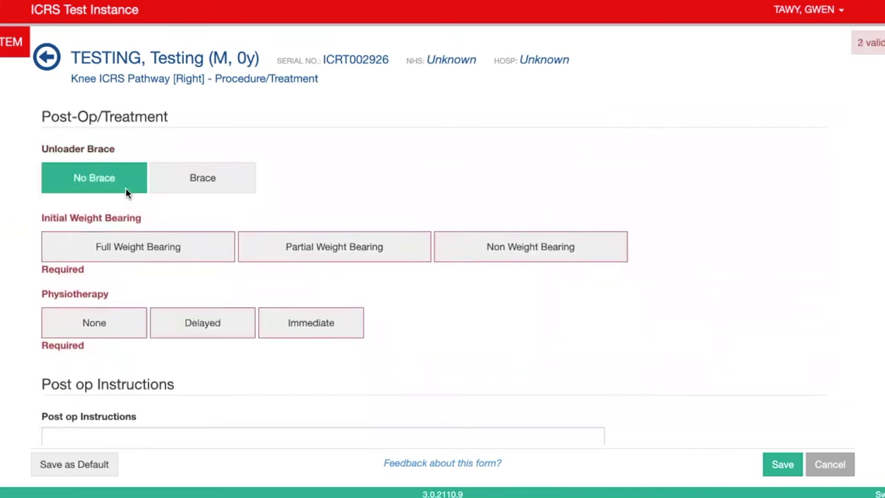
{"action": "scroll", "coordinate": [371, 300], "scroll_direction": "down", "scroll_amount": 1}
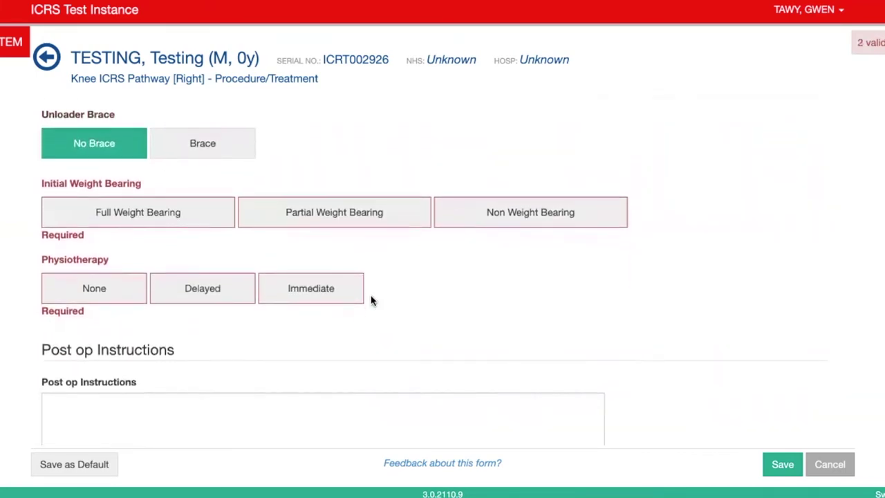
Set non weight bearing for 2 weeks, physio delayed 3 weeks, and open chain for 6 weeks
{"action": "left_click", "coordinate": [490, 217]}
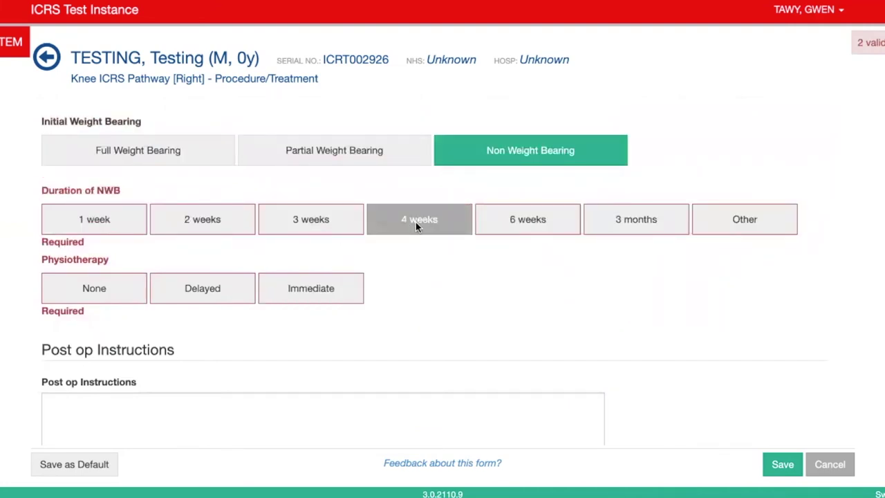
{"action": "left_click", "coordinate": [196, 211]}
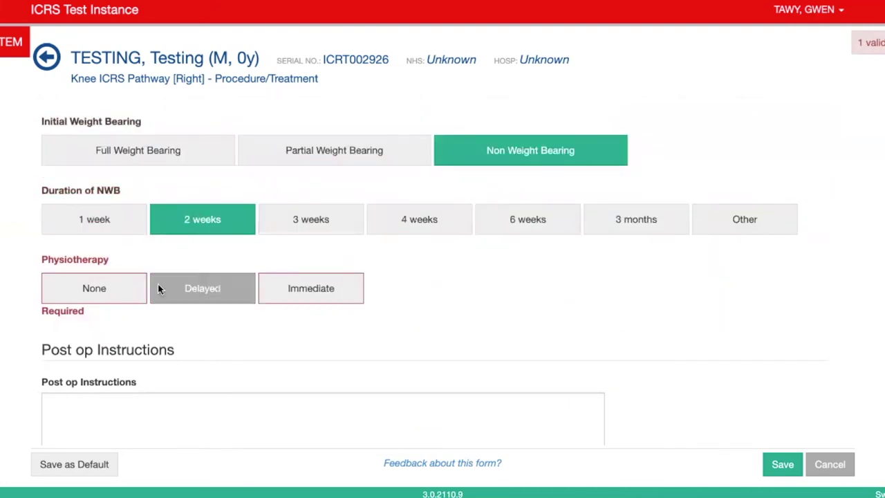
{"action": "left_click", "coordinate": [227, 287]}
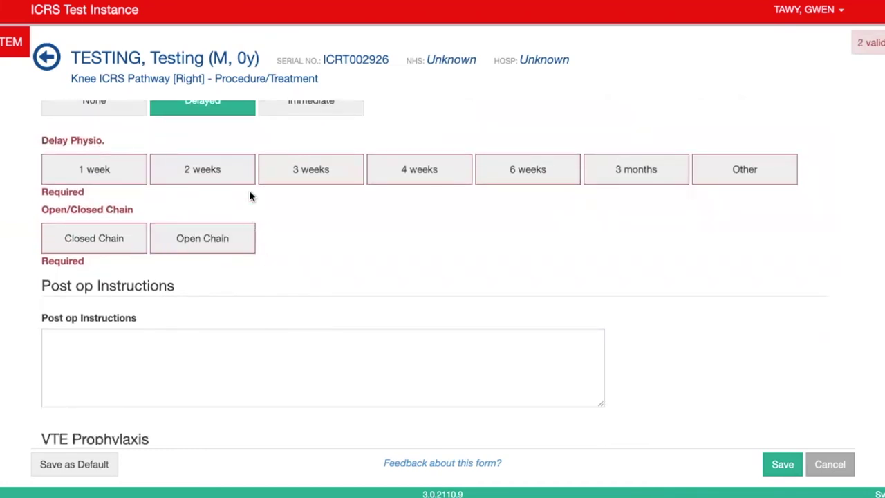
{"action": "left_click", "coordinate": [361, 178]}
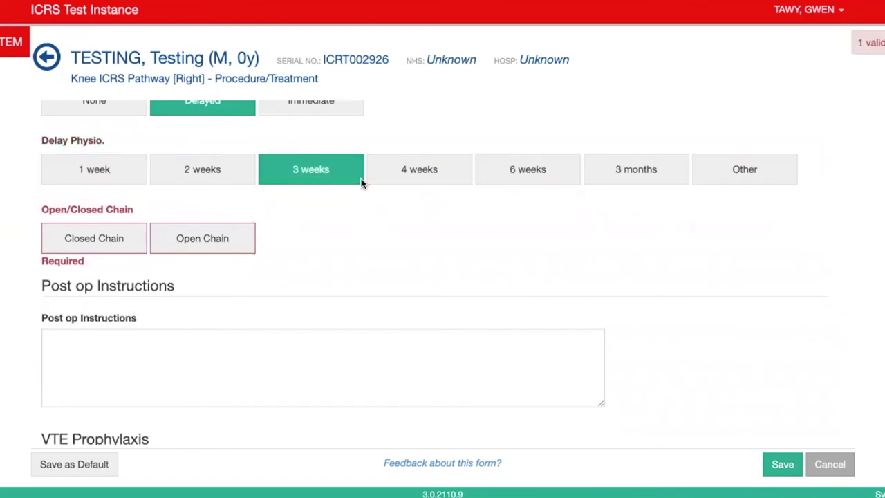
{"action": "left_click", "coordinate": [232, 242]}
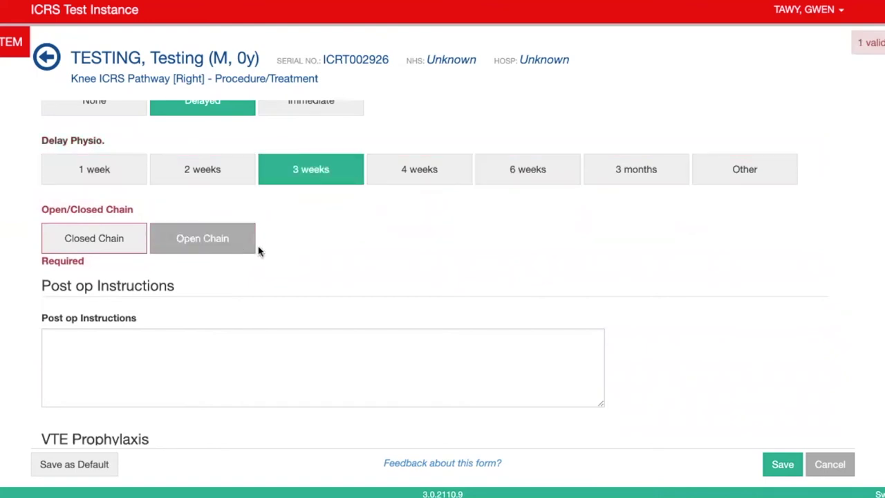
{"action": "left_click", "coordinate": [484, 190]}
Review the VTE, symptoms, alignment and functional status answers, then save the Procedure/Treatment form
{"action": "scroll", "coordinate": [497, 273], "scroll_direction": "down", "scroll_amount": 2}
{"action": "scroll", "coordinate": [497, 272], "scroll_direction": "down", "scroll_amount": 4}
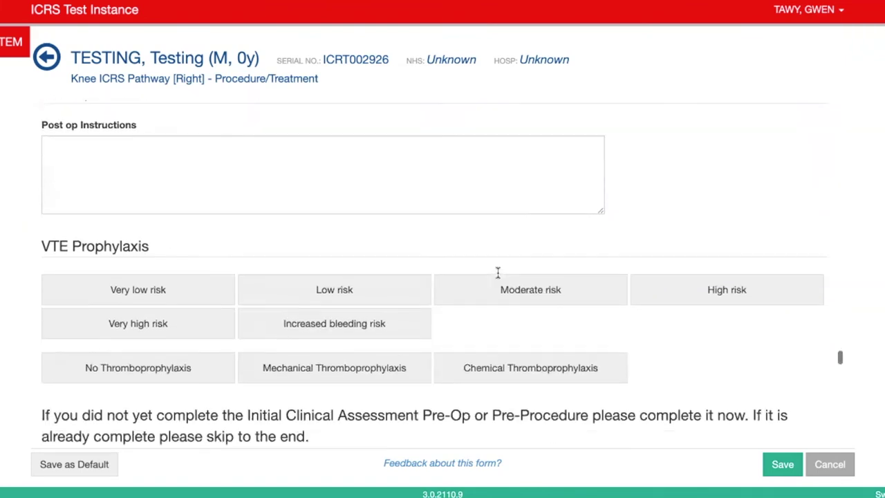
{"action": "scroll", "coordinate": [497, 272], "scroll_direction": "down", "scroll_amount": 1}
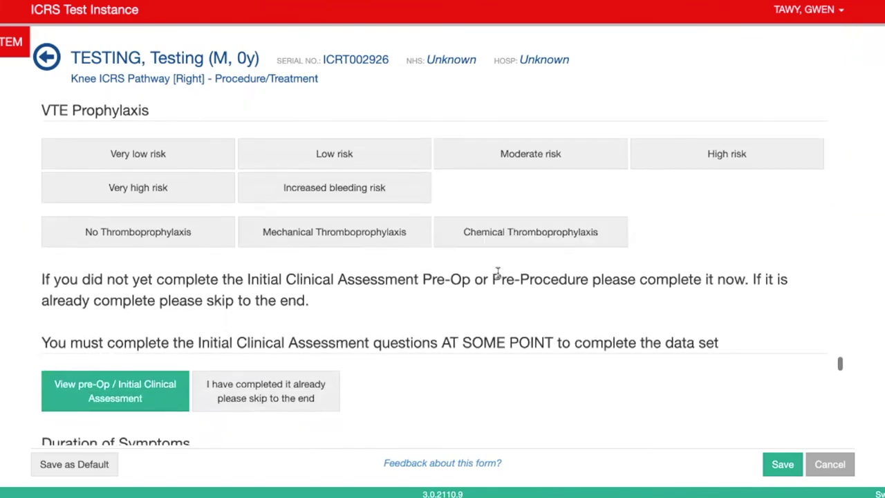
{"action": "scroll", "coordinate": [497, 273], "scroll_direction": "down", "scroll_amount": 1}
{"action": "scroll", "coordinate": [498, 276], "scroll_direction": "down", "scroll_amount": 3}
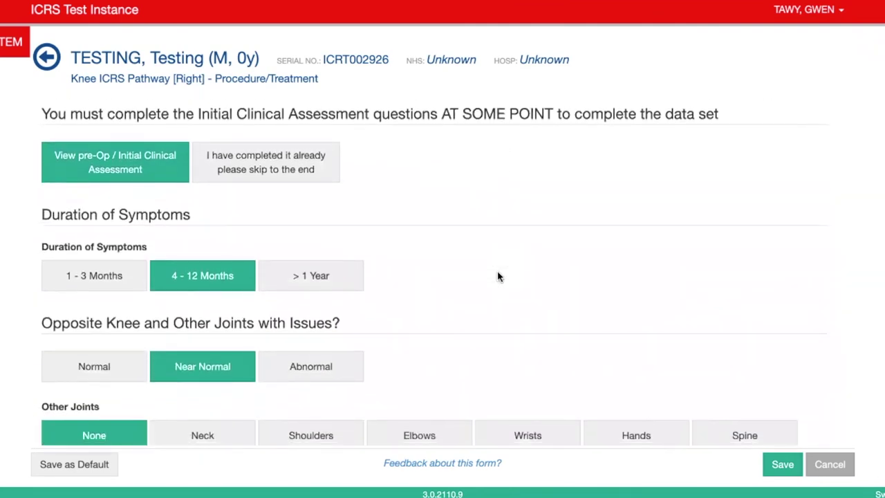
{"action": "scroll", "coordinate": [498, 276], "scroll_direction": "down", "scroll_amount": 2}
{"action": "scroll", "coordinate": [497, 277], "scroll_direction": "up", "scroll_amount": 2}
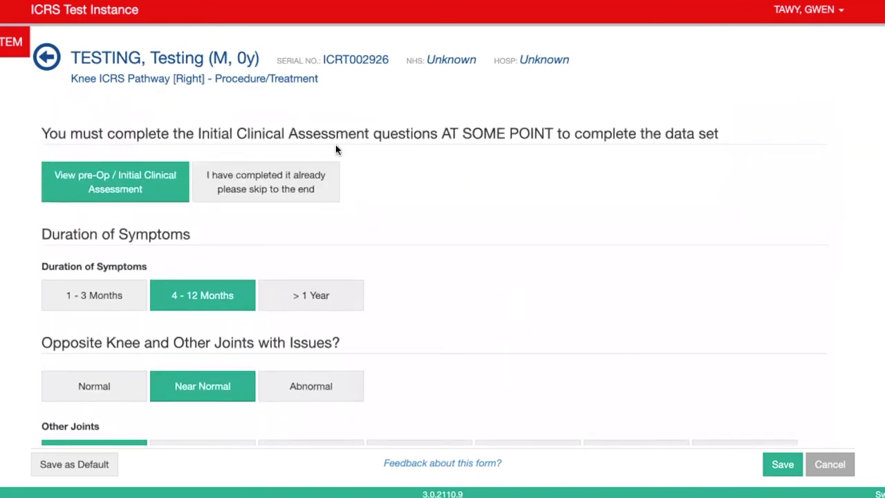
{"action": "scroll", "coordinate": [414, 198], "scroll_direction": "down", "scroll_amount": 1}
{"action": "scroll", "coordinate": [413, 197], "scroll_direction": "down", "scroll_amount": 4}
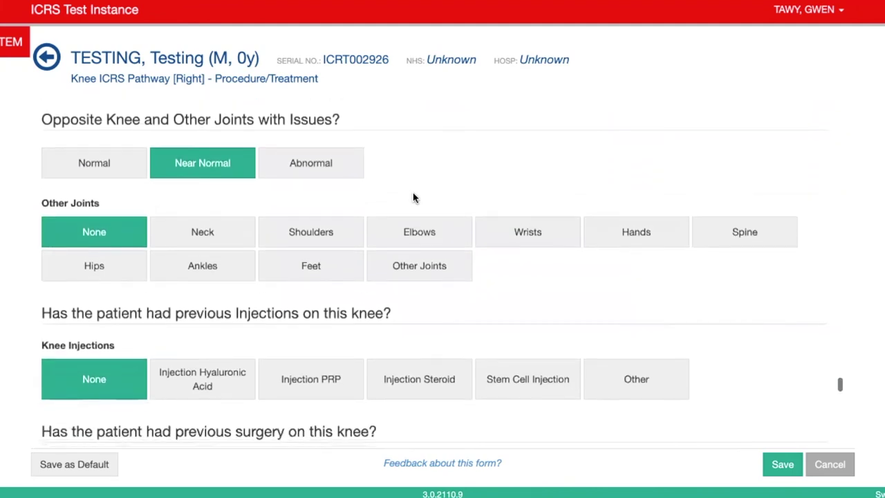
{"action": "scroll", "coordinate": [413, 197], "scroll_direction": "down", "scroll_amount": 3}
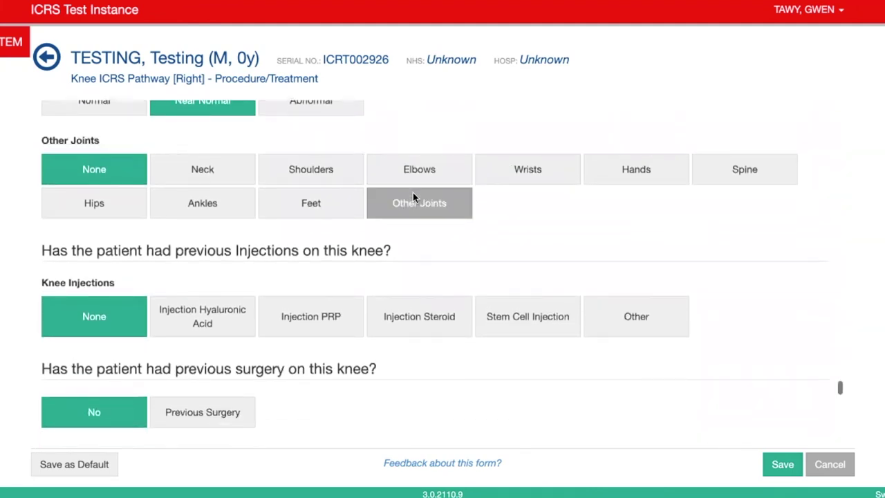
{"action": "scroll", "coordinate": [412, 197], "scroll_direction": "down", "scroll_amount": 6}
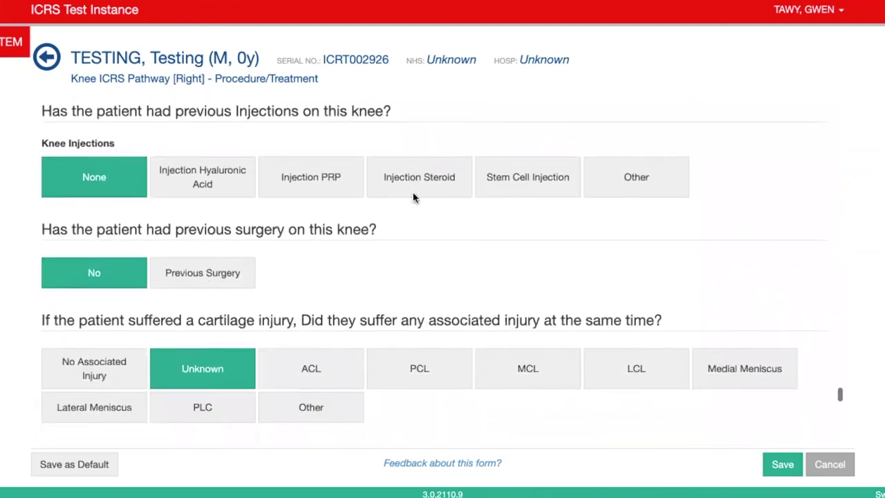
{"action": "scroll", "coordinate": [413, 198], "scroll_direction": "down", "scroll_amount": 8}
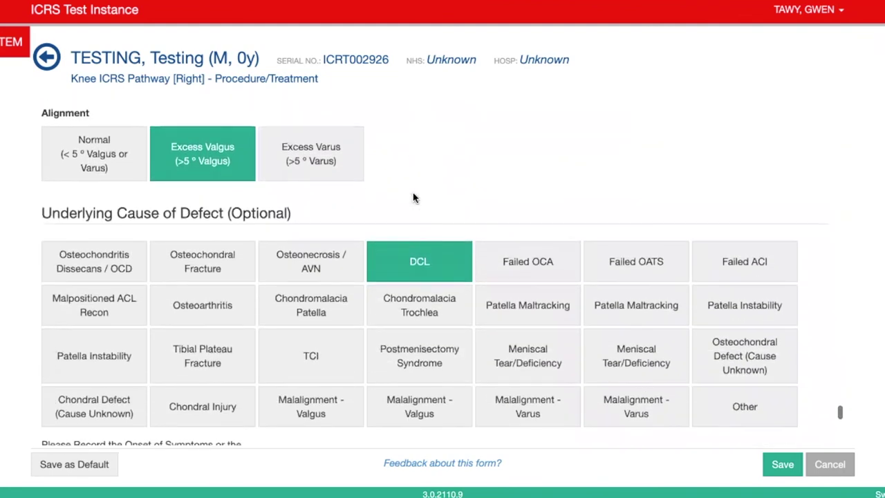
{"action": "scroll", "coordinate": [413, 197], "scroll_direction": "down", "scroll_amount": 8}
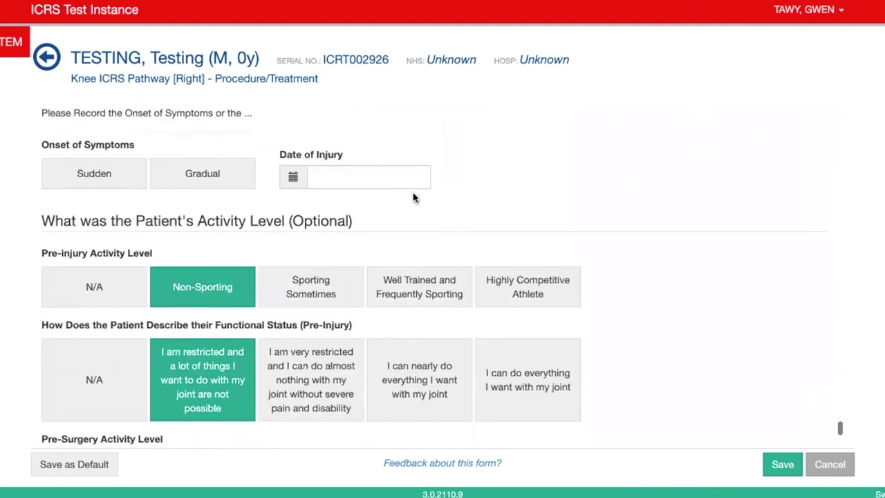
{"action": "left_click", "coordinate": [780, 473]}
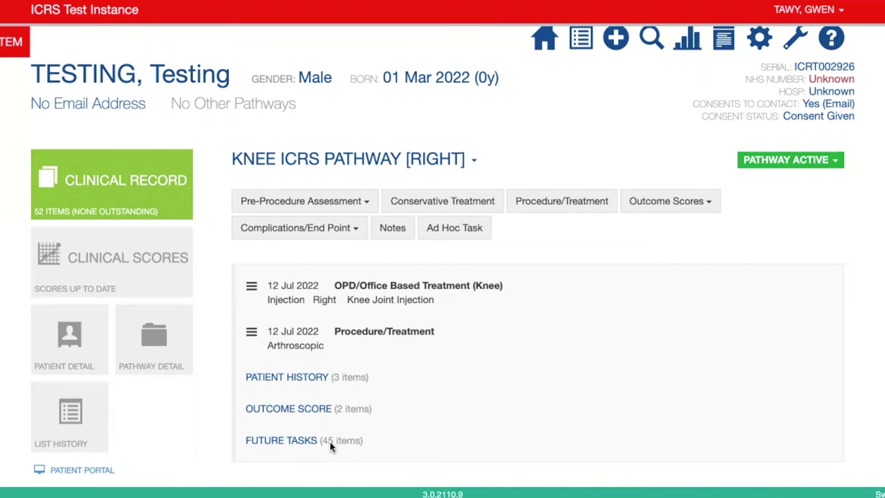
Expand the 45 future tasks listed on the right knee pathway
{"action": "left_click", "coordinate": [283, 441]}
Review the future outcome tasks from 26 Aug 2022 through the 12 Jul 2032 10 Year entries
{"action": "scroll", "coordinate": [425, 390], "scroll_direction": "down", "scroll_amount": 2}
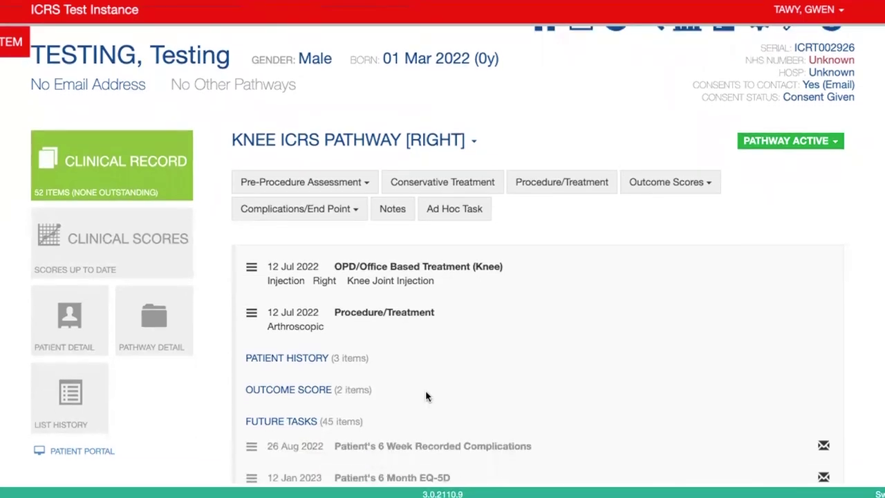
{"action": "scroll", "coordinate": [427, 394], "scroll_direction": "down", "scroll_amount": 3}
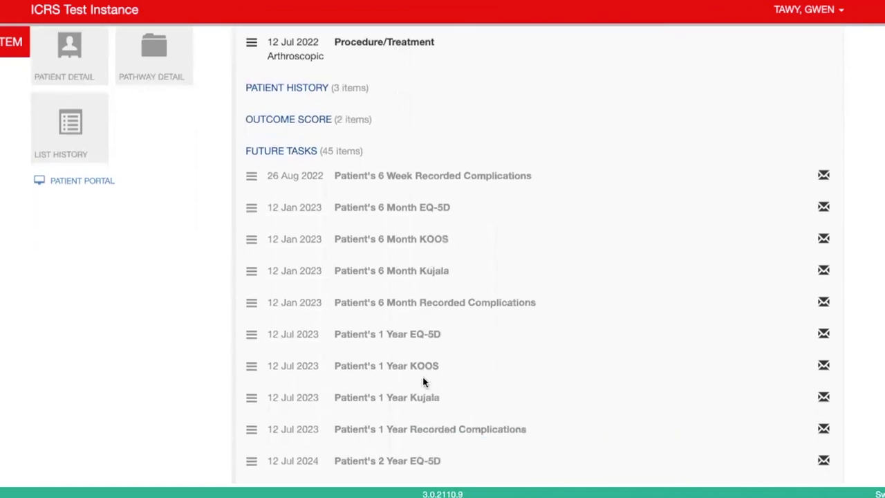
{"action": "scroll", "coordinate": [384, 301], "scroll_direction": "down", "scroll_amount": 1}
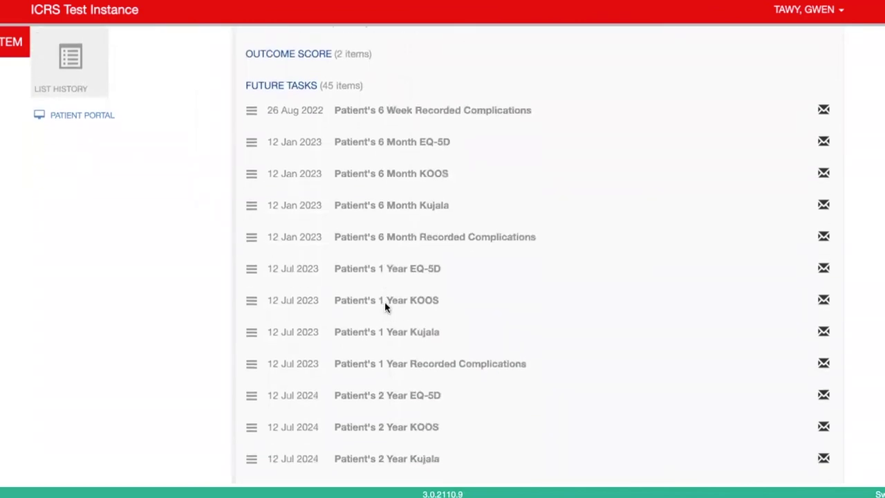
{"action": "scroll", "coordinate": [386, 279], "scroll_direction": "down", "scroll_amount": 1}
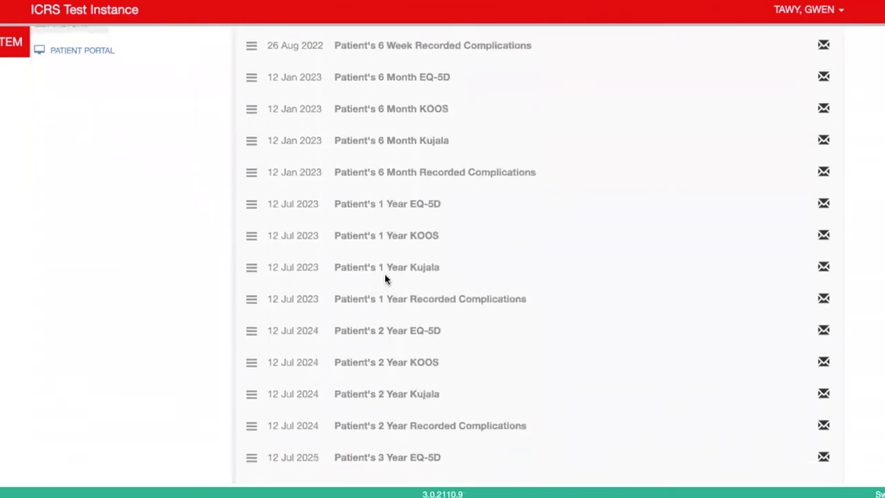
{"action": "scroll", "coordinate": [386, 279], "scroll_direction": "down", "scroll_amount": 1}
{"action": "scroll", "coordinate": [382, 191], "scroll_direction": "up", "scroll_amount": 1}
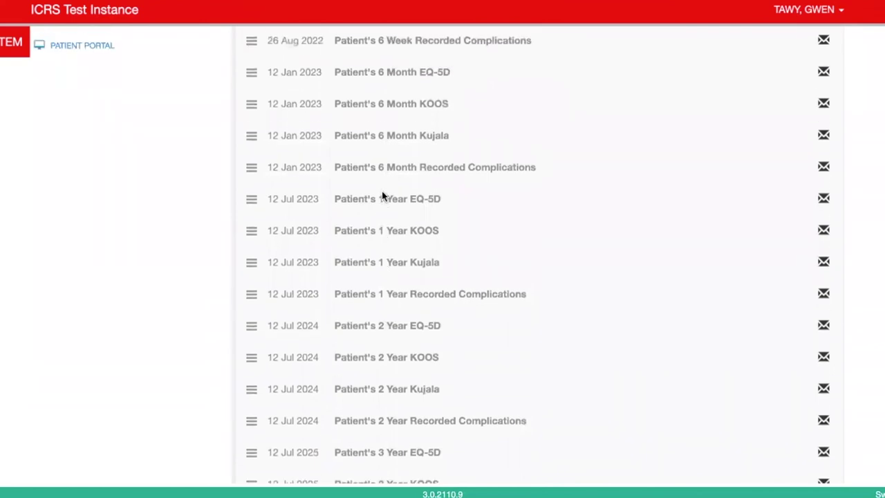
{"action": "scroll", "coordinate": [384, 246], "scroll_direction": "down", "scroll_amount": 1}
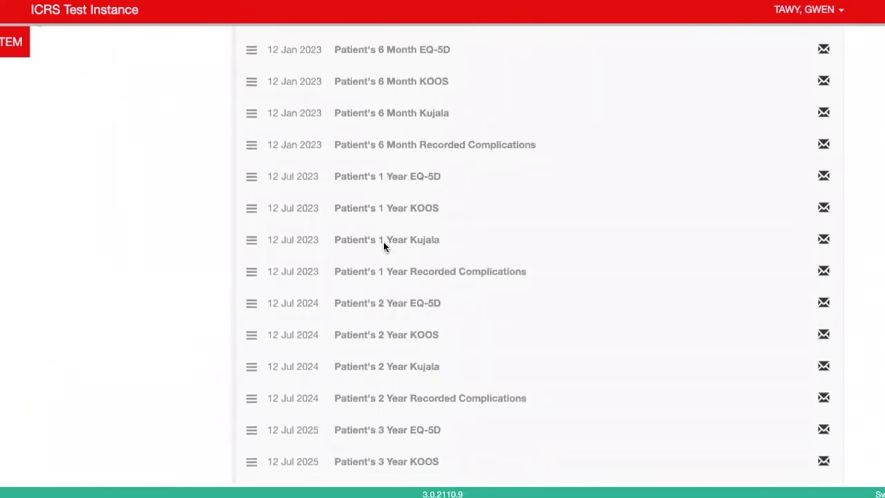
{"action": "scroll", "coordinate": [354, 219], "scroll_direction": "up", "scroll_amount": 1}
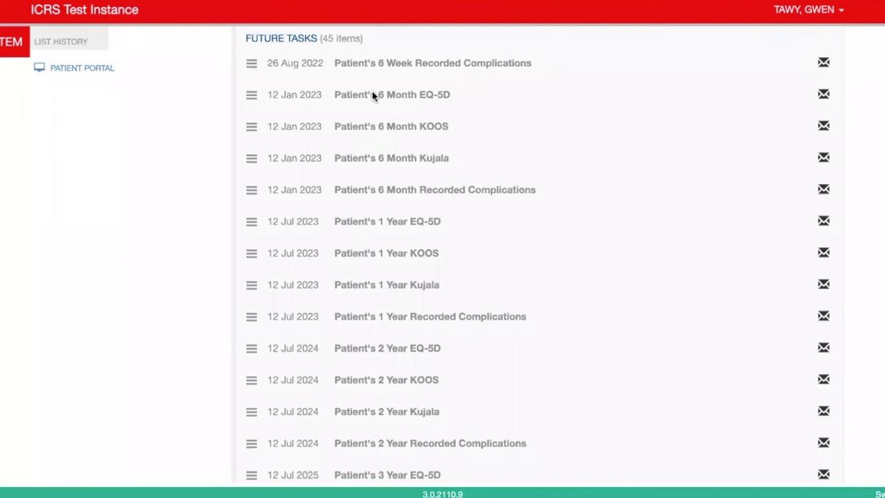
{"action": "scroll", "coordinate": [375, 111], "scroll_direction": "down", "scroll_amount": 5}
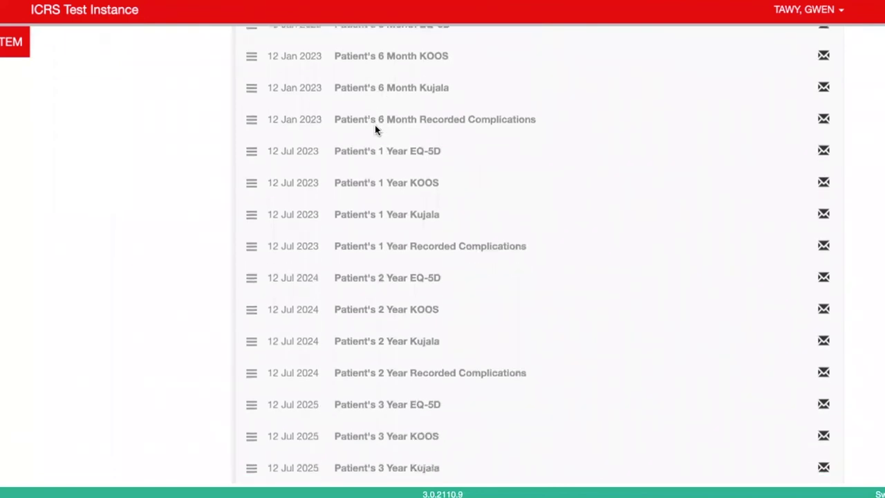
{"action": "scroll", "coordinate": [375, 129], "scroll_direction": "down", "scroll_amount": 10}
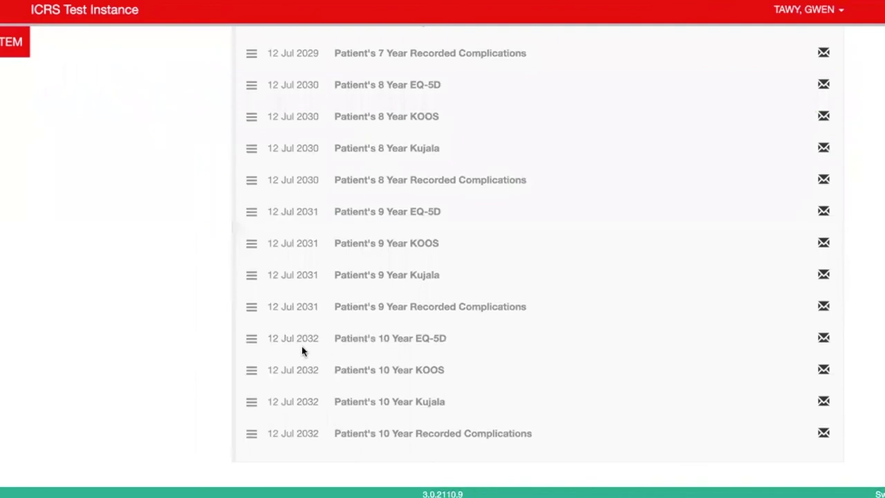
Return to the top of the list and collapse the Future Tasks section
{"action": "scroll", "coordinate": [305, 351], "scroll_direction": "up", "scroll_amount": 7}
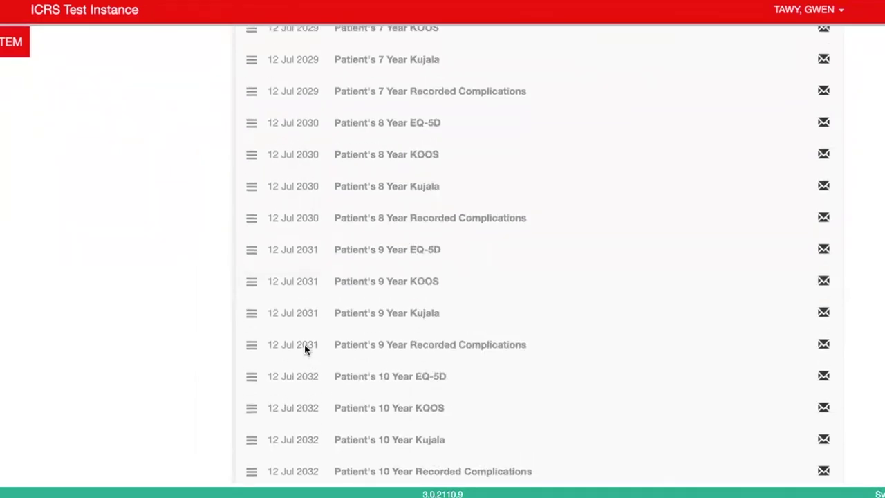
{"action": "scroll", "coordinate": [305, 349], "scroll_direction": "up", "scroll_amount": 9}
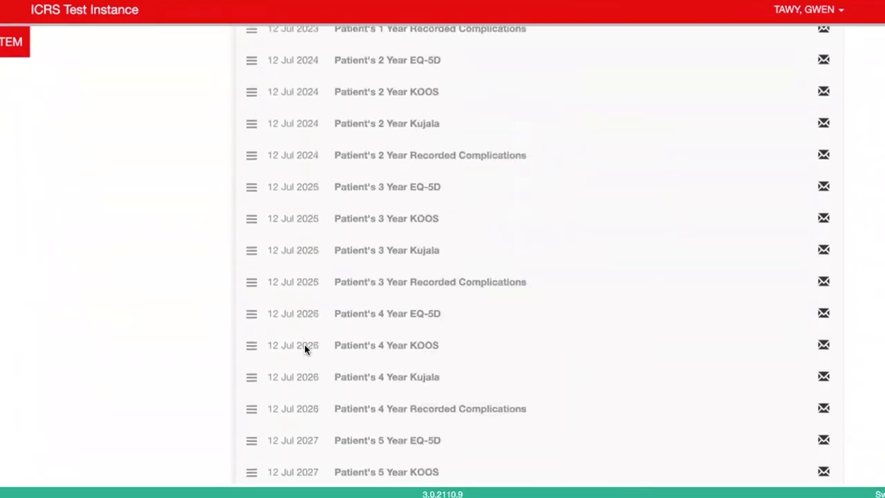
{"action": "scroll", "coordinate": [304, 343], "scroll_direction": "up", "scroll_amount": 4}
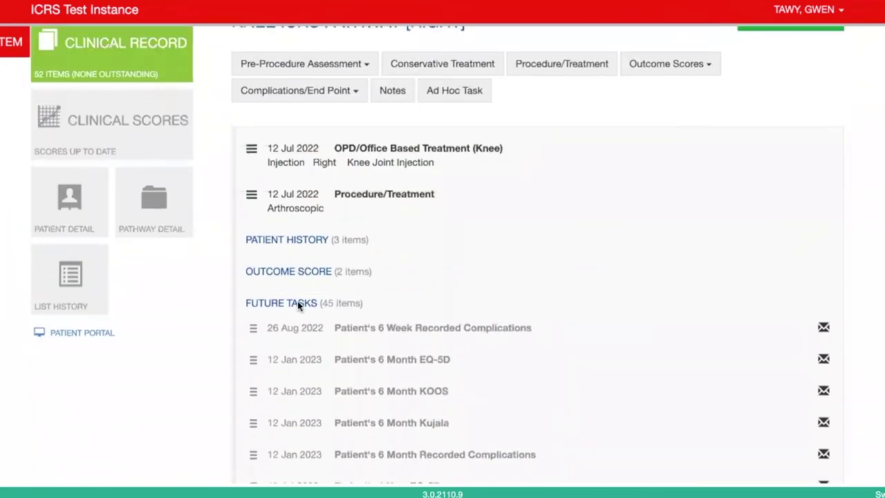
{"action": "left_click", "coordinate": [297, 303]}
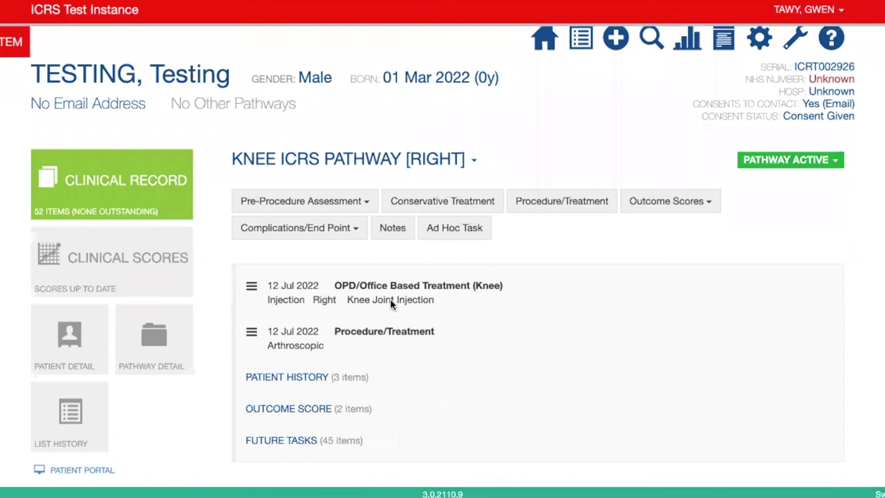